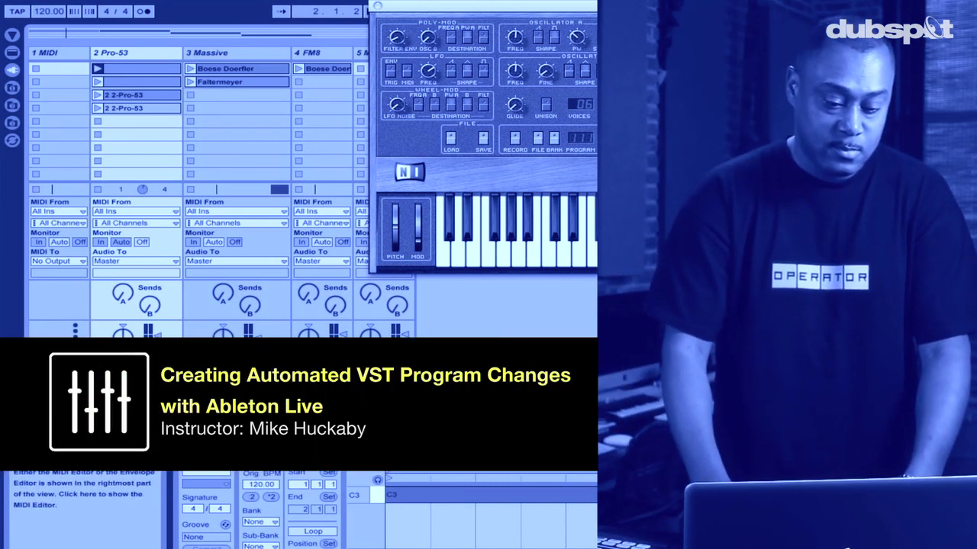
Set the clip's bank to 2 and export FM8's program list to a file
{"action": "left_click", "coordinate": [260, 522]}
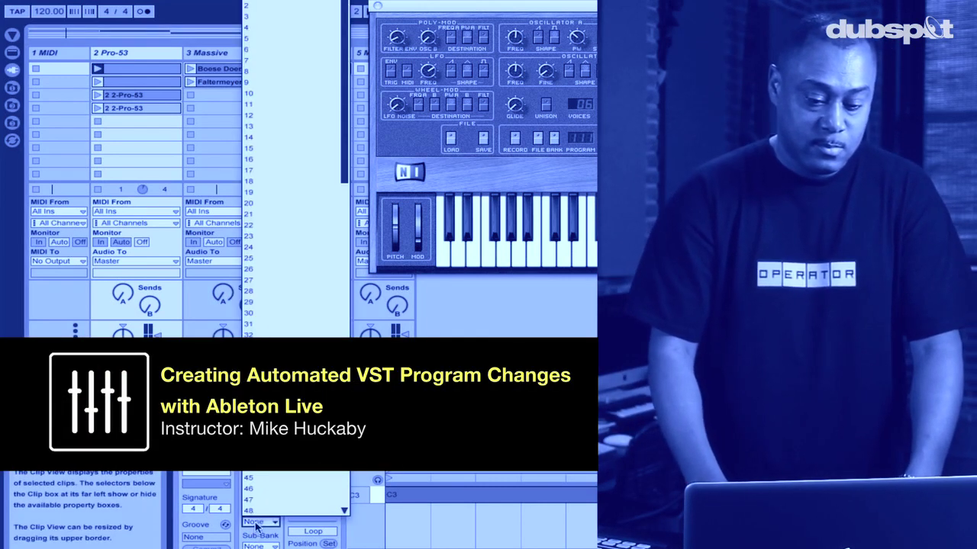
{"action": "left_click", "coordinate": [254, 4]}
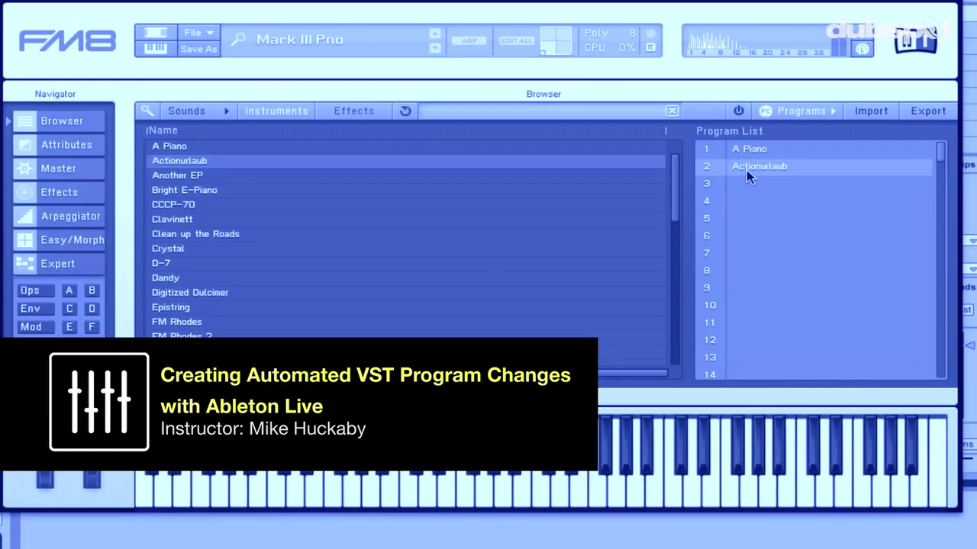
{"action": "left_click", "coordinate": [939, 113]}
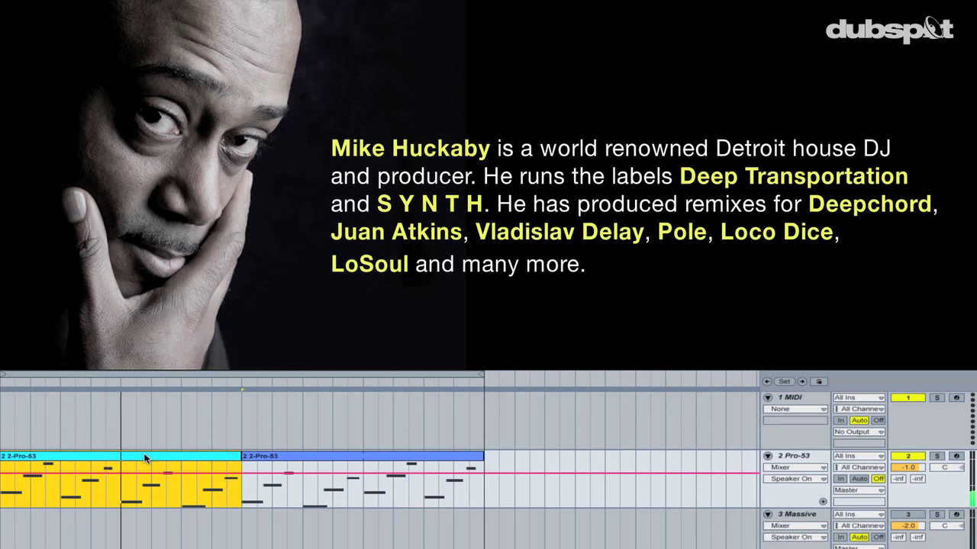
Halve the yellow Pro-53 clip and slide the blue clip left to start where it ends
{"action": "left_click_drag", "start_coordinate": [234, 459], "coordinate": [116, 456]}
{"action": "left_click_drag", "start_coordinate": [325, 458], "coordinate": [204, 459]}
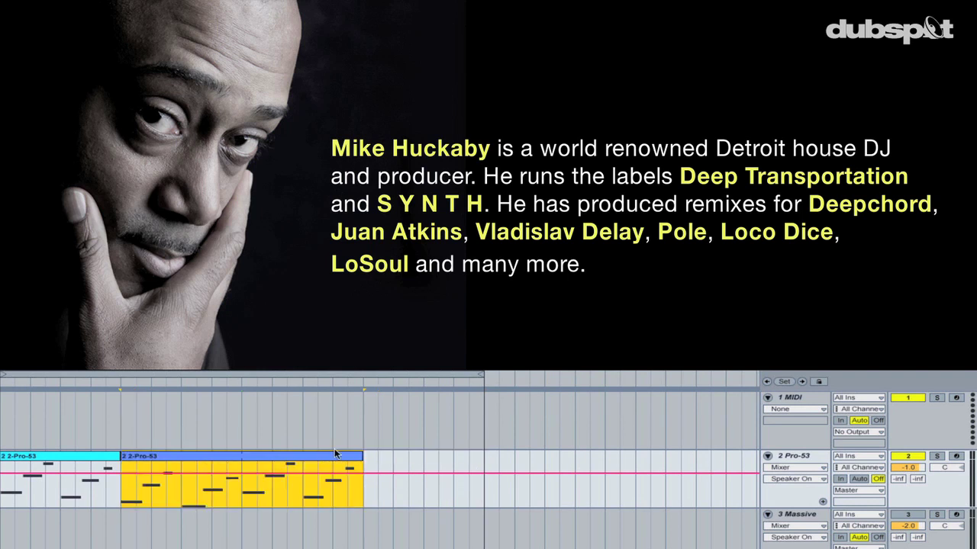
{"action": "left_click_drag", "start_coordinate": [359, 457], "coordinate": [242, 456]}
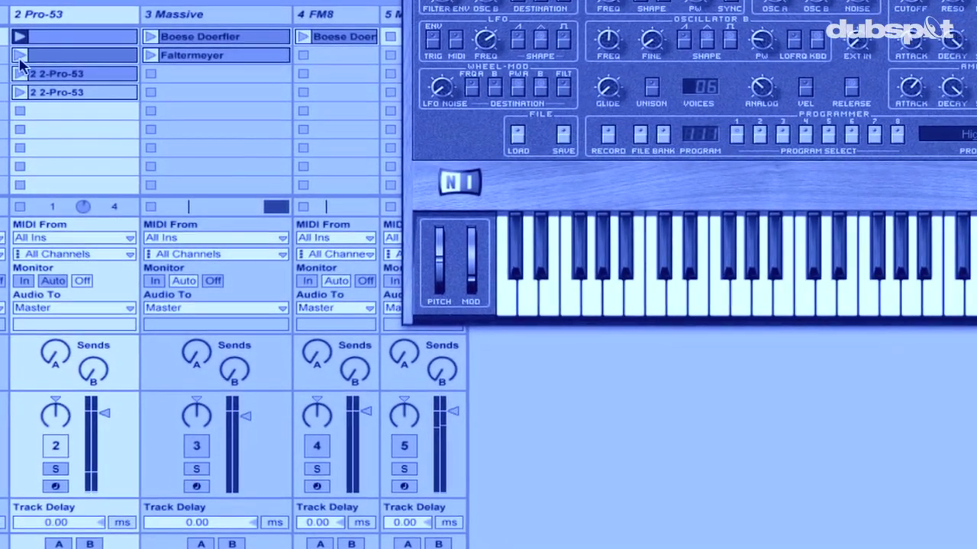
Launch the second Pro-53 clip so the synth moves from program 111 to 112
{"action": "left_click", "coordinate": [19, 56]}
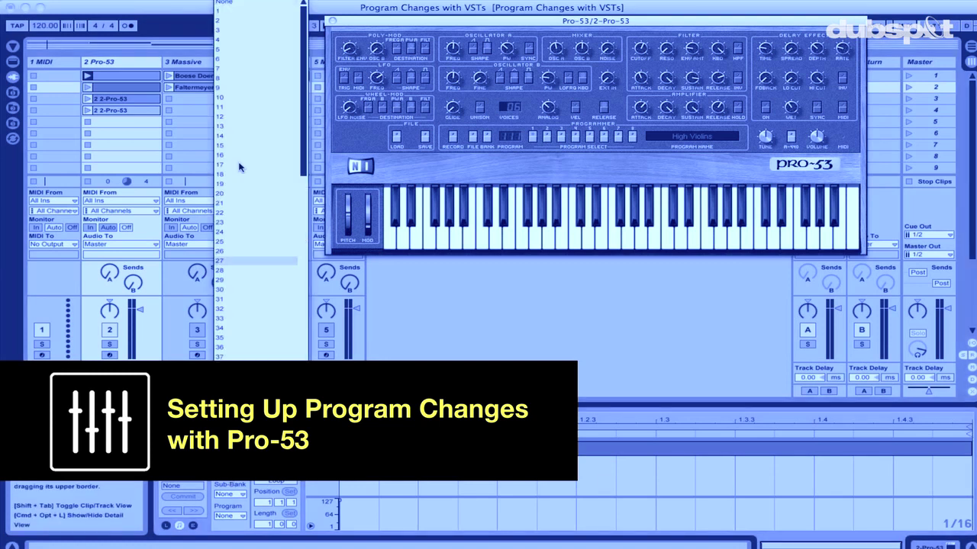
Set the purple clip's program change to 2, play it, and duplicate it into the slot below
{"action": "left_click", "coordinate": [237, 21]}
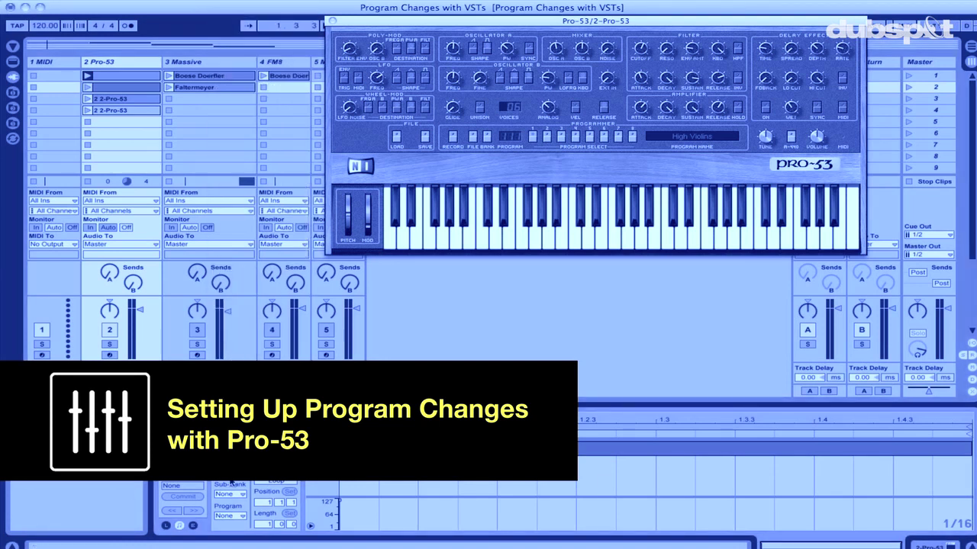
{"action": "left_click", "coordinate": [230, 517]}
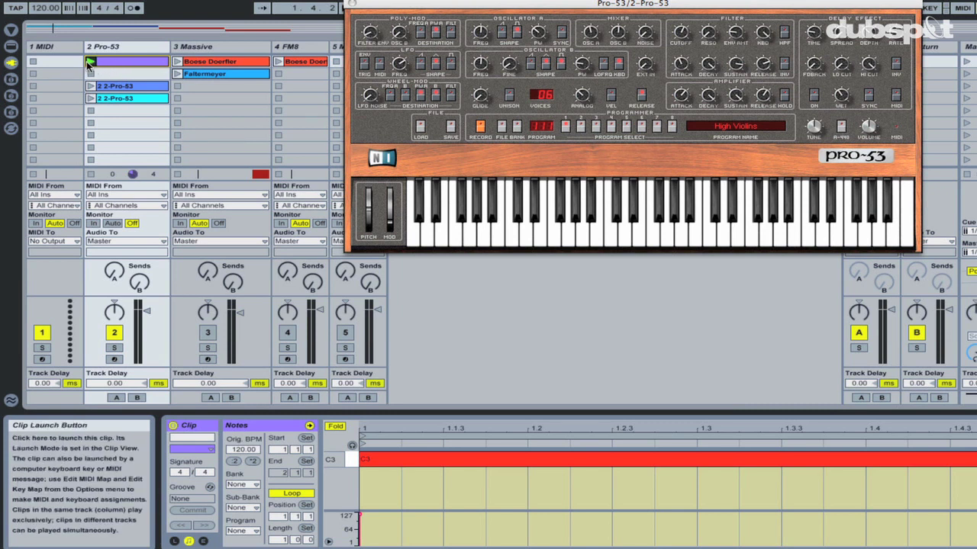
{"action": "left_click", "coordinate": [91, 62]}
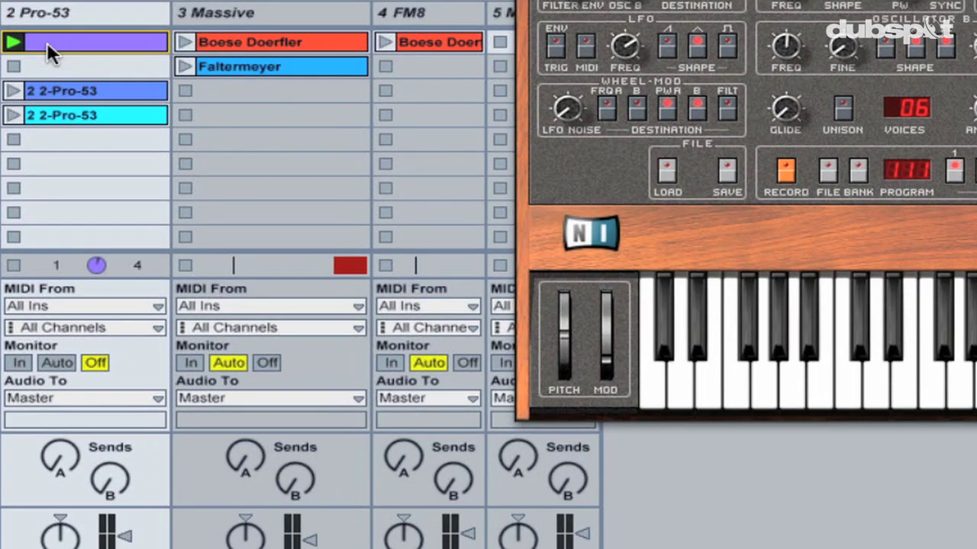
{"action": "key", "text": "ctrl+d"}
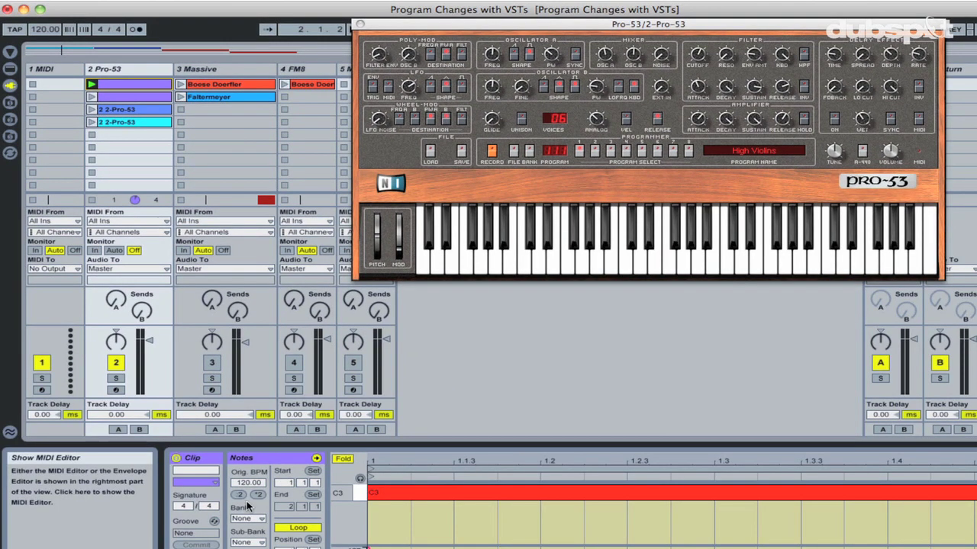
Give the first Pro-53 clip Bank 1, Program 1 and play it
{"action": "left_click", "coordinate": [246, 518]}
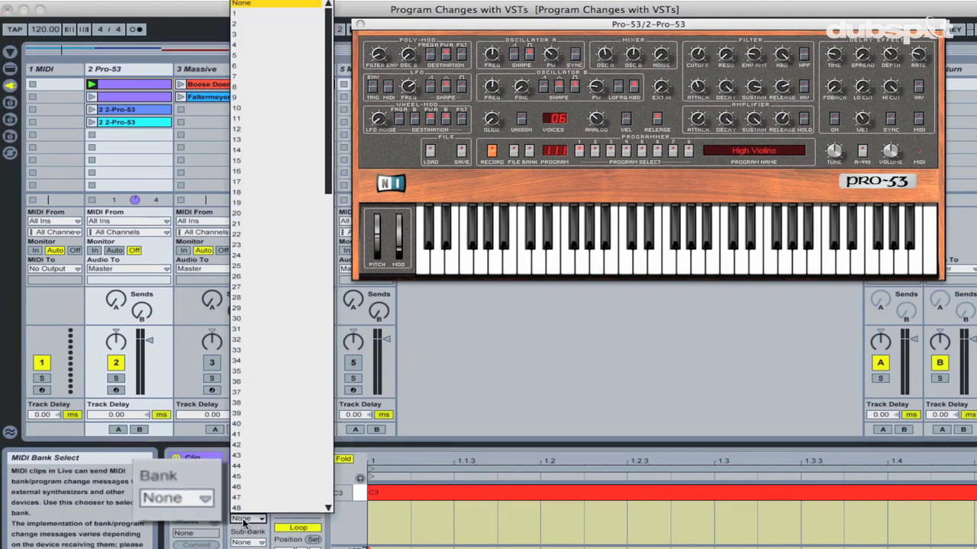
{"action": "left_click", "coordinate": [240, 16]}
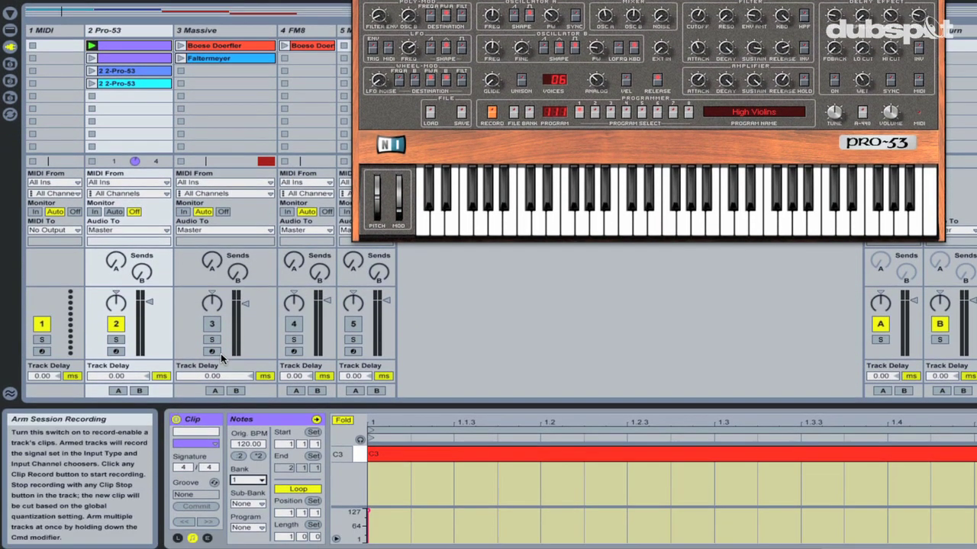
{"action": "left_click", "coordinate": [248, 548]}
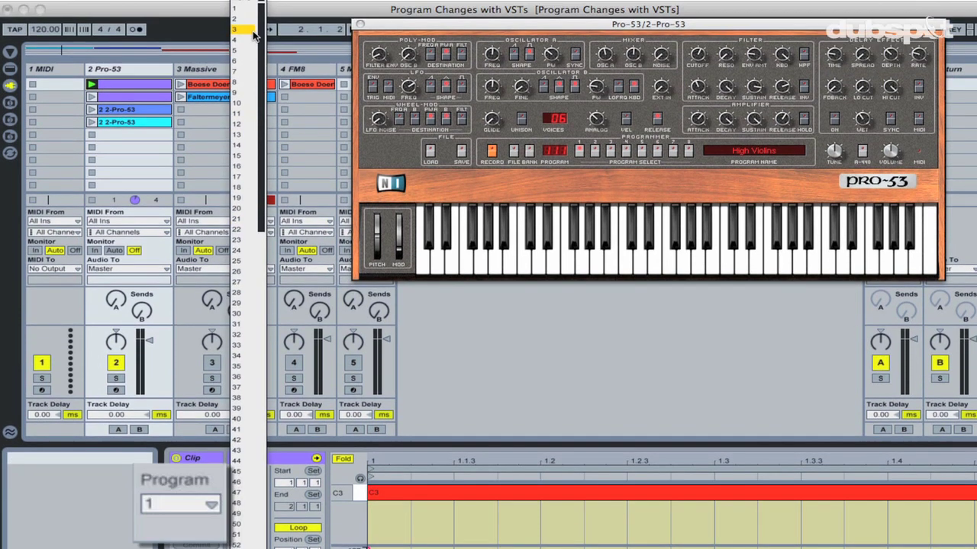
{"action": "left_click", "coordinate": [246, 6]}
{"action": "left_click", "coordinate": [91, 85]}
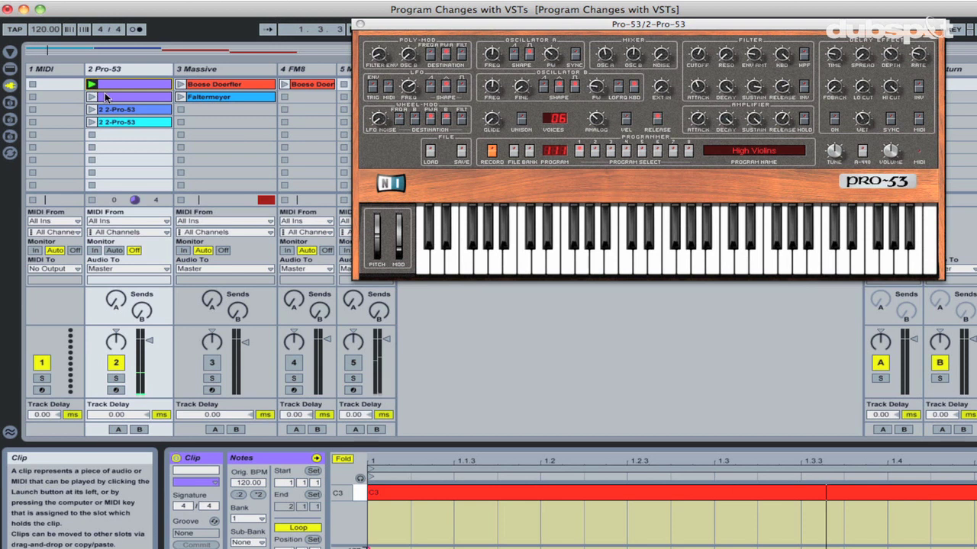
Colour the second Pro-53 clip pink, set it to Bank 1, Program 2, then replay the first clip
{"action": "left_click", "coordinate": [109, 98]}
{"action": "right_click", "coordinate": [114, 99]}
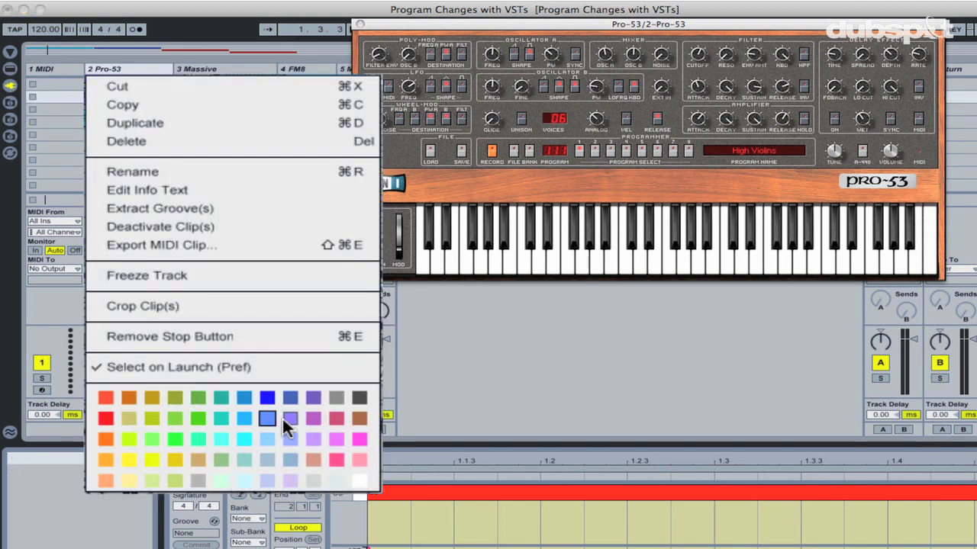
{"action": "left_click", "coordinate": [334, 421]}
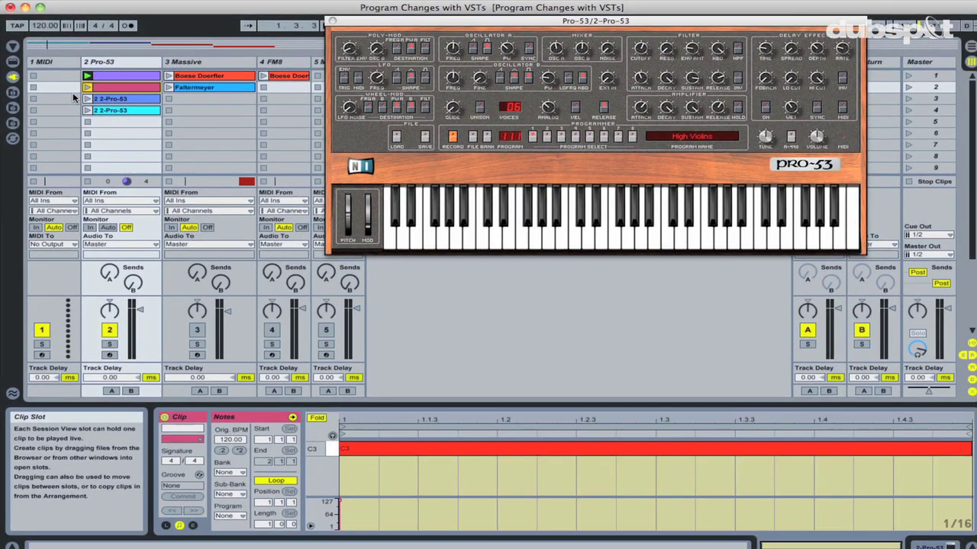
{"action": "left_click", "coordinate": [229, 473]}
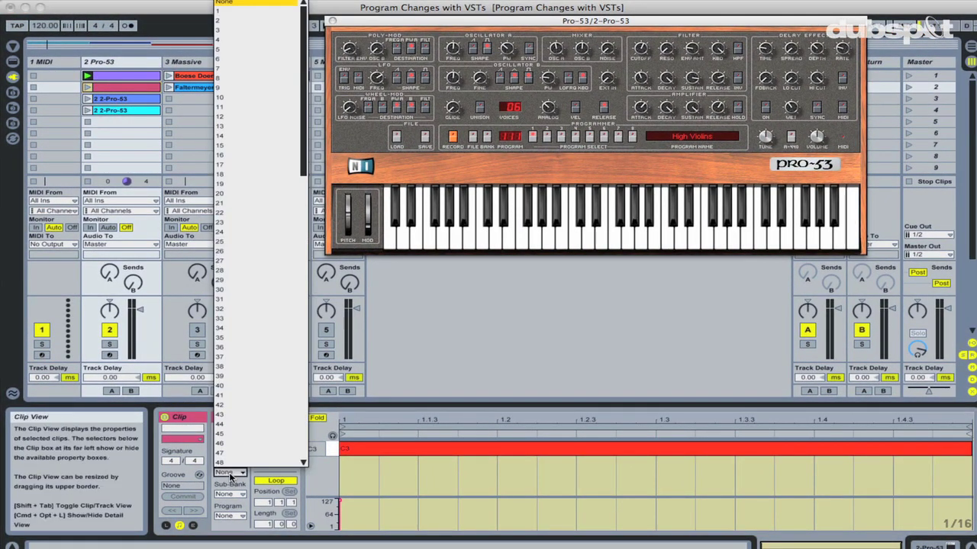
{"action": "left_click", "coordinate": [238, 12]}
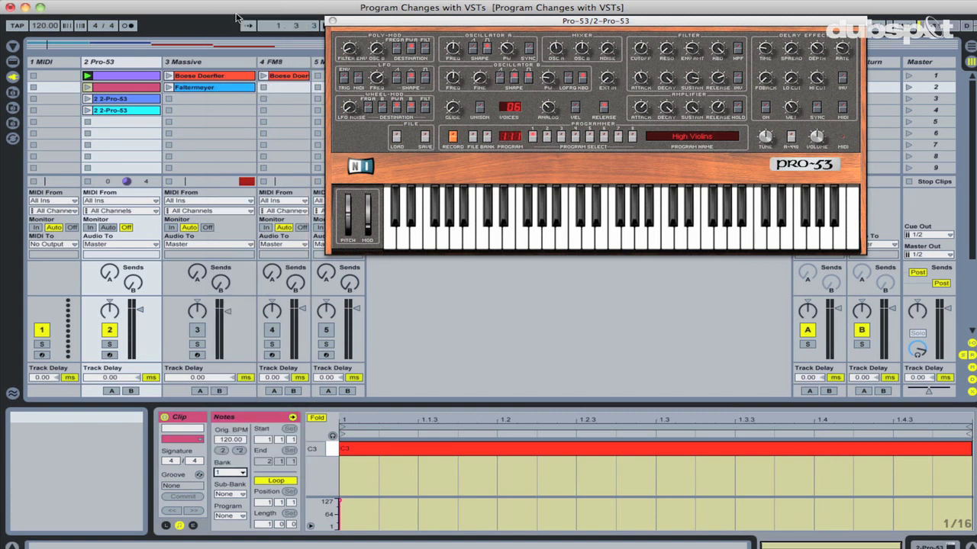
{"action": "left_click", "coordinate": [229, 516]}
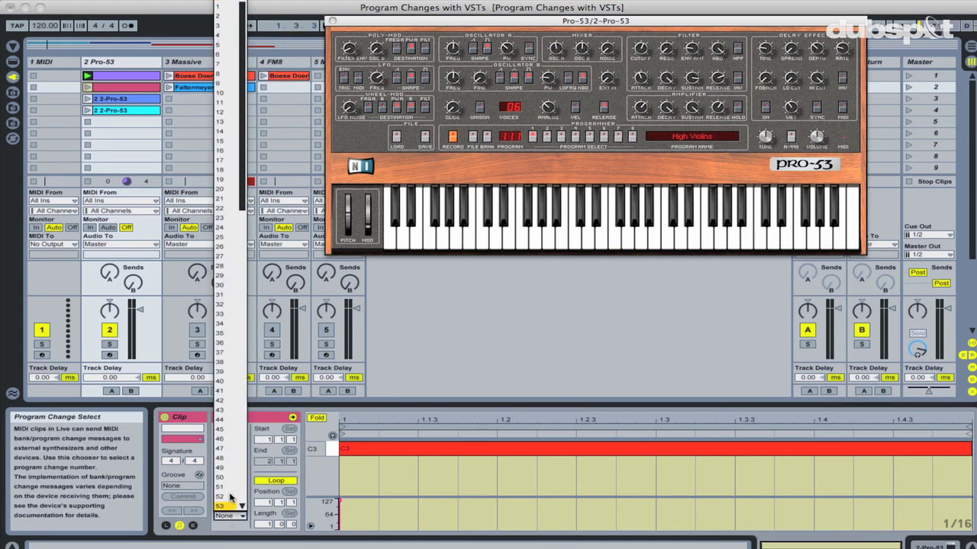
{"action": "left_click", "coordinate": [225, 17]}
{"action": "left_click", "coordinate": [88, 77]}
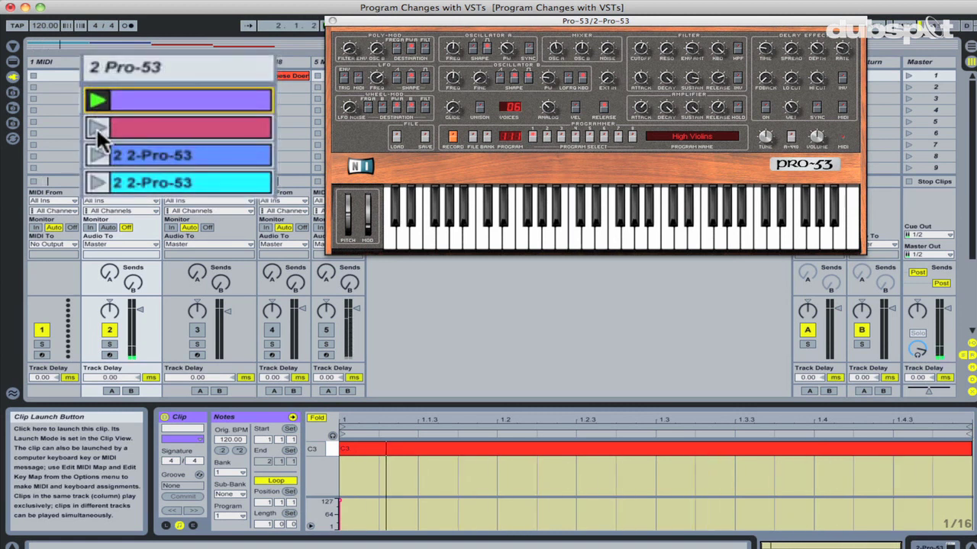
Play the pink clip to switch to Low Dark Strings, relaunch the second clip, then select the first
{"action": "left_click", "coordinate": [96, 129]}
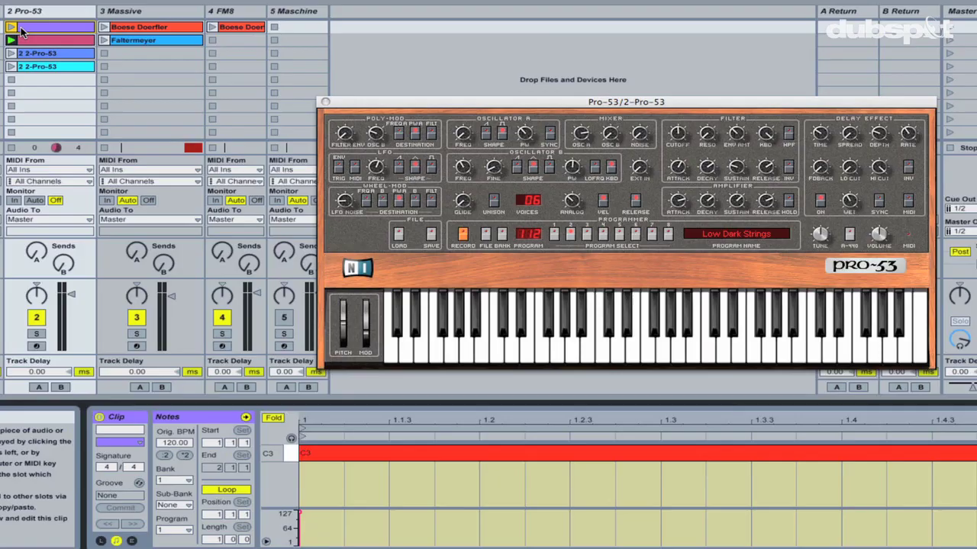
{"action": "left_click", "coordinate": [11, 39]}
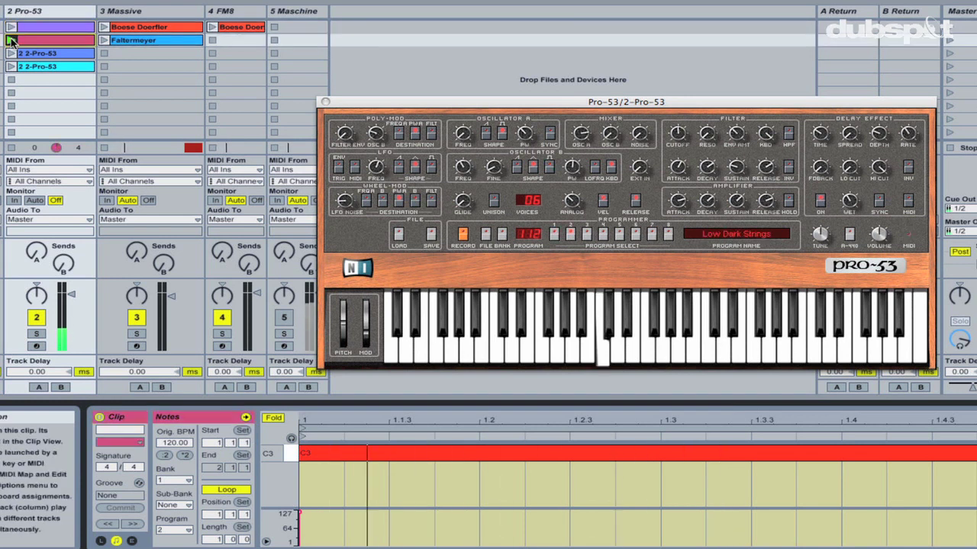
{"action": "left_click", "coordinate": [52, 32]}
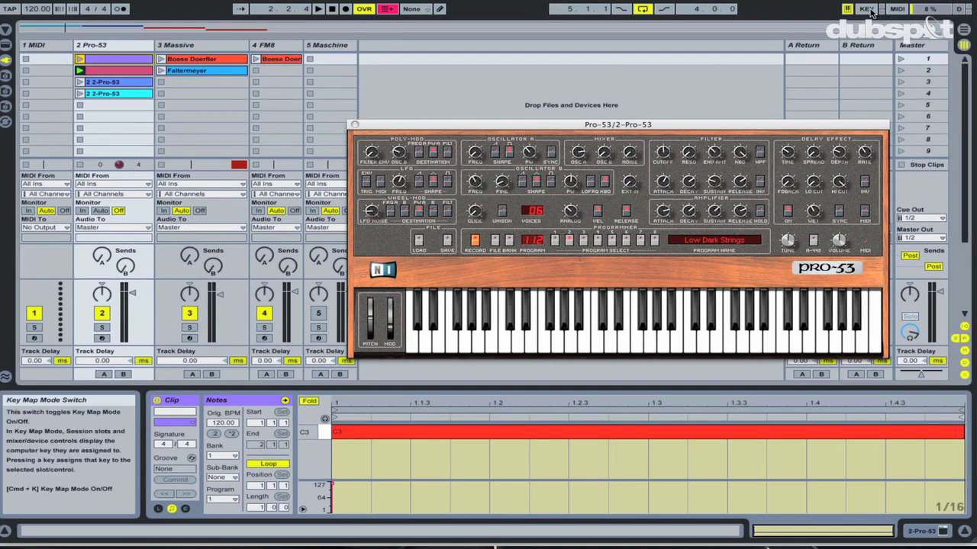
Map the first Pro-53 clip to key q and the red clip to w, then trigger one with w
{"action": "left_click", "coordinate": [868, 10]}
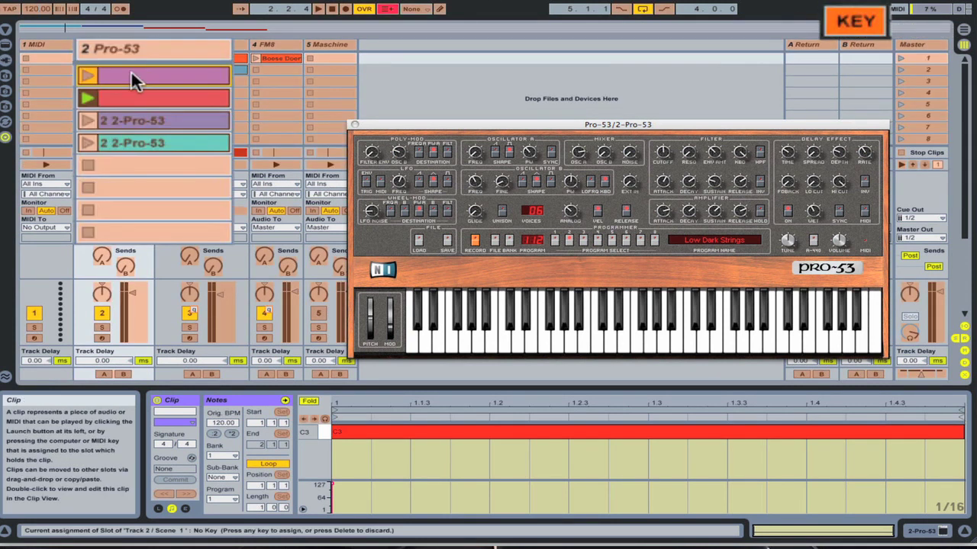
{"action": "key", "text": "q"}
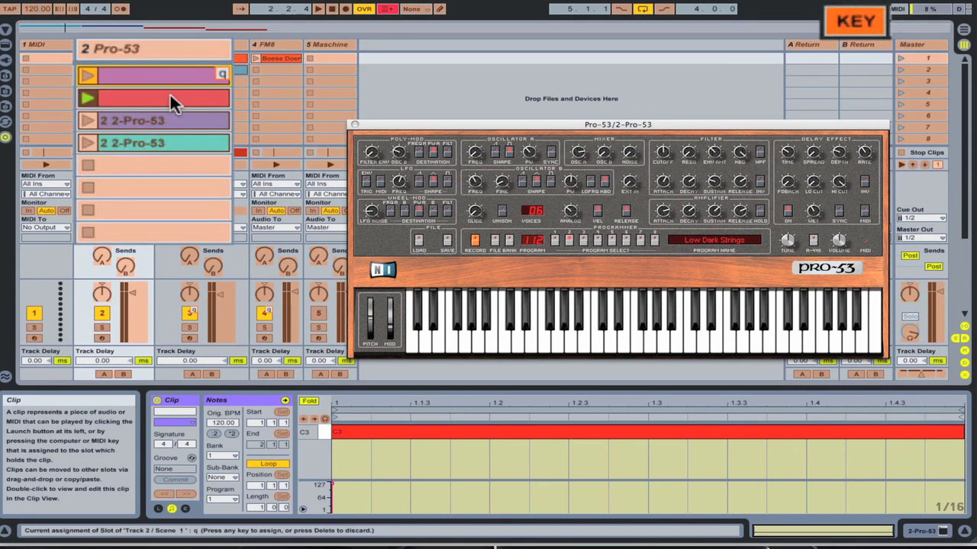
{"action": "left_click", "coordinate": [170, 97]}
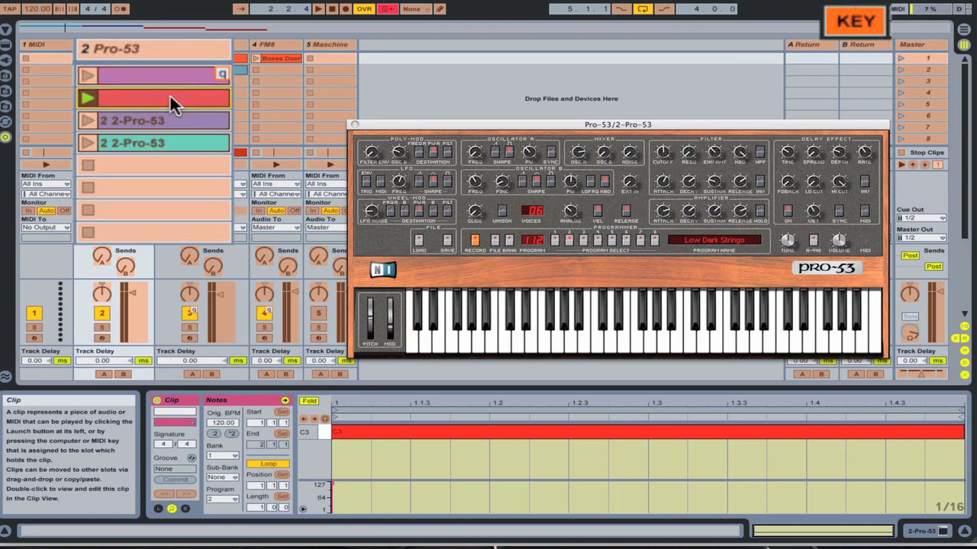
{"action": "key", "text": "w"}
{"action": "left_click", "coordinate": [850, 32]}
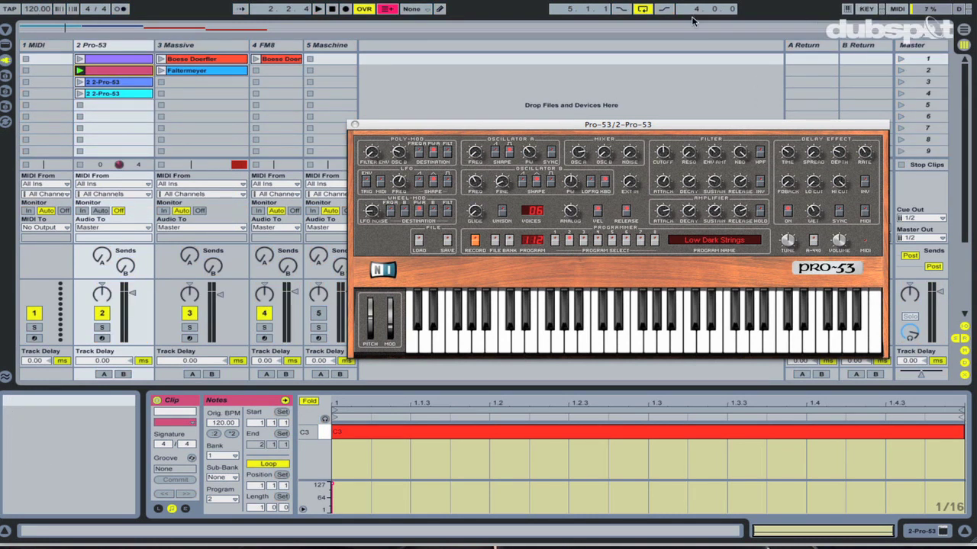
{"action": "key", "text": "w"}
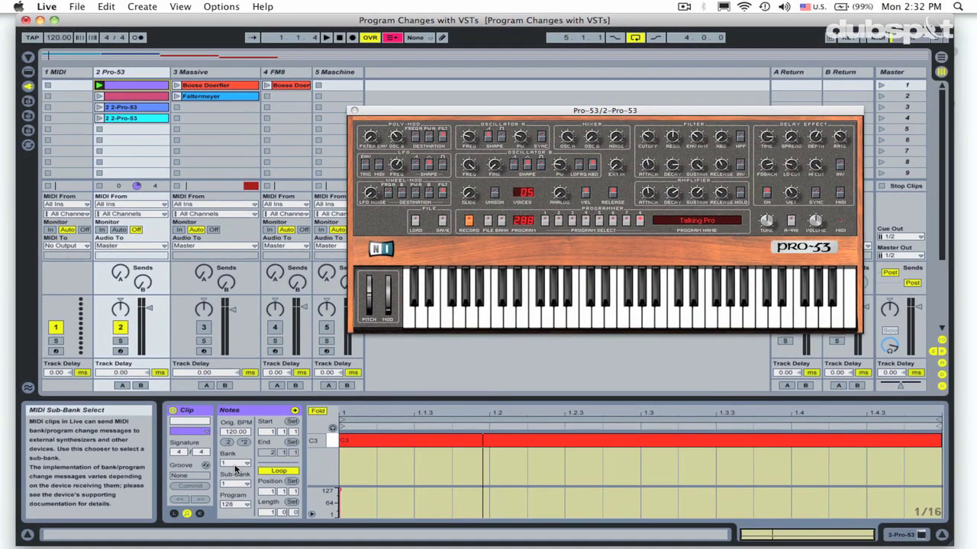
Browse the bank list leaving Bank 1, set Sub-Bank to 2, and relaunch the clip
{"action": "left_click", "coordinate": [236, 464]}
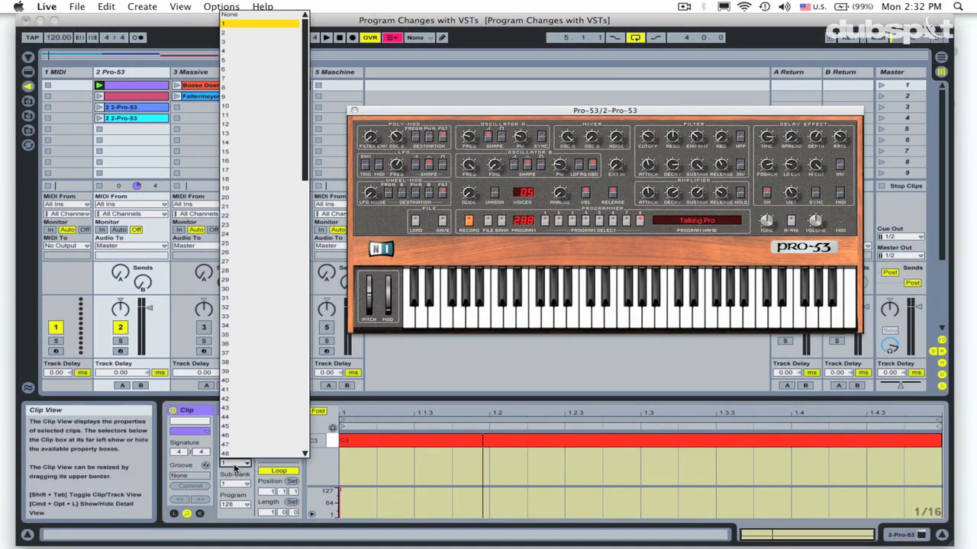
{"action": "left_click_drag", "start_coordinate": [305, 167], "coordinate": [307, 448]}
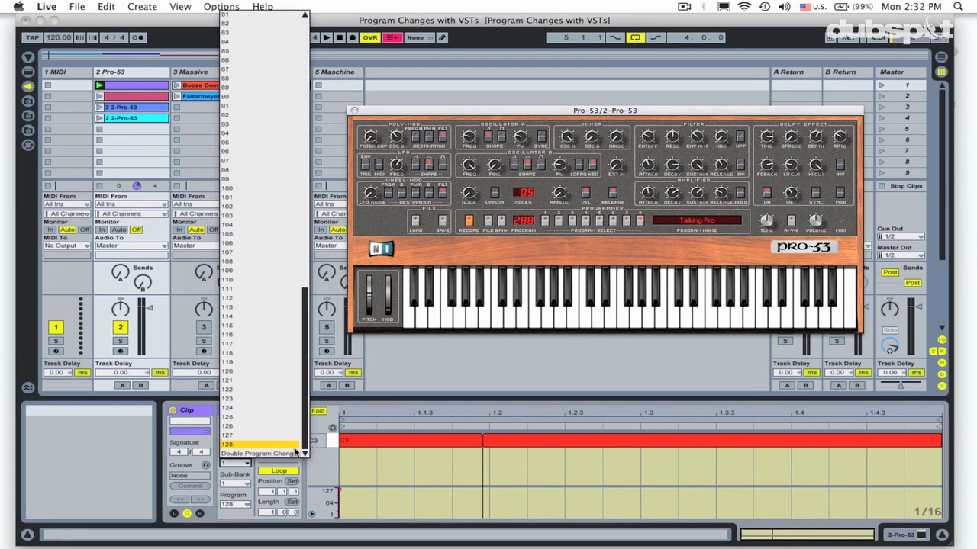
{"action": "left_click", "coordinate": [386, 389]}
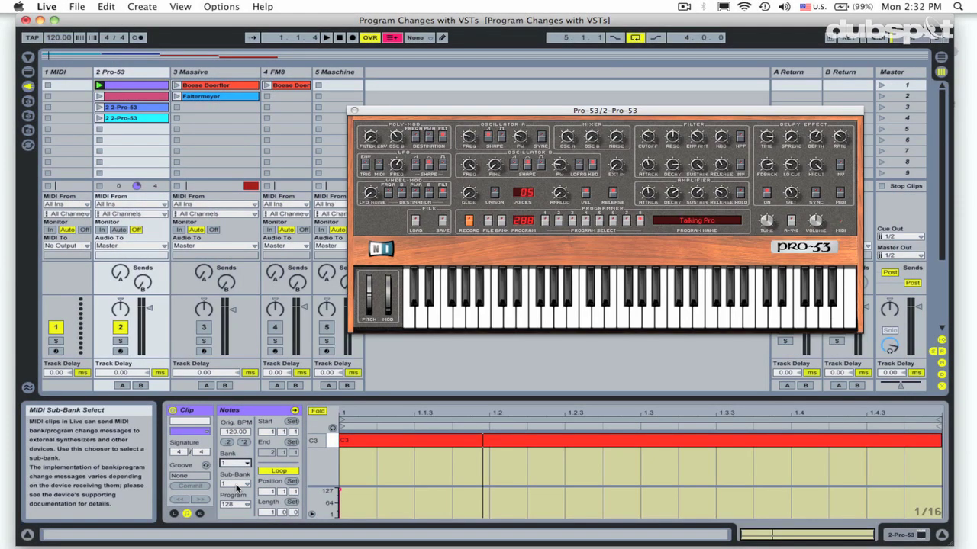
{"action": "left_click", "coordinate": [235, 483]}
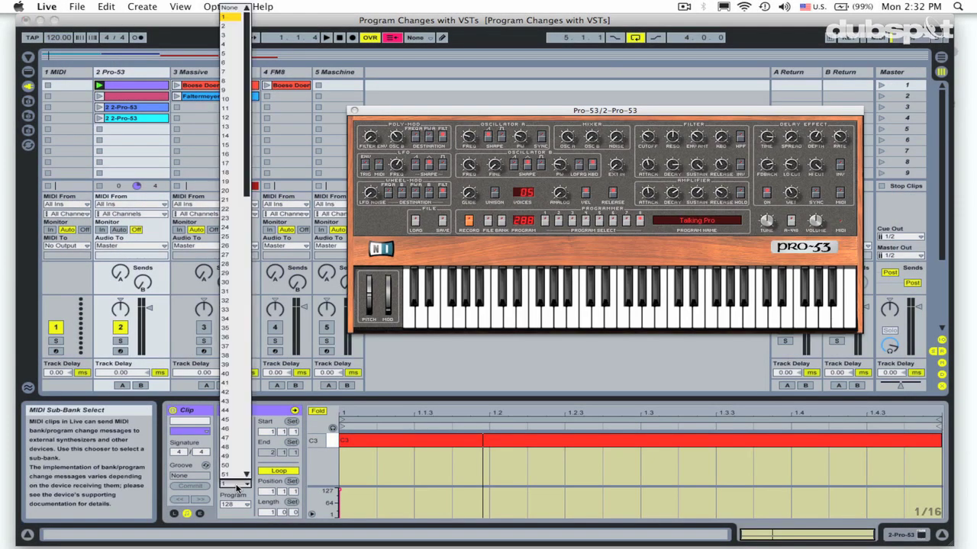
{"action": "left_click", "coordinate": [226, 28]}
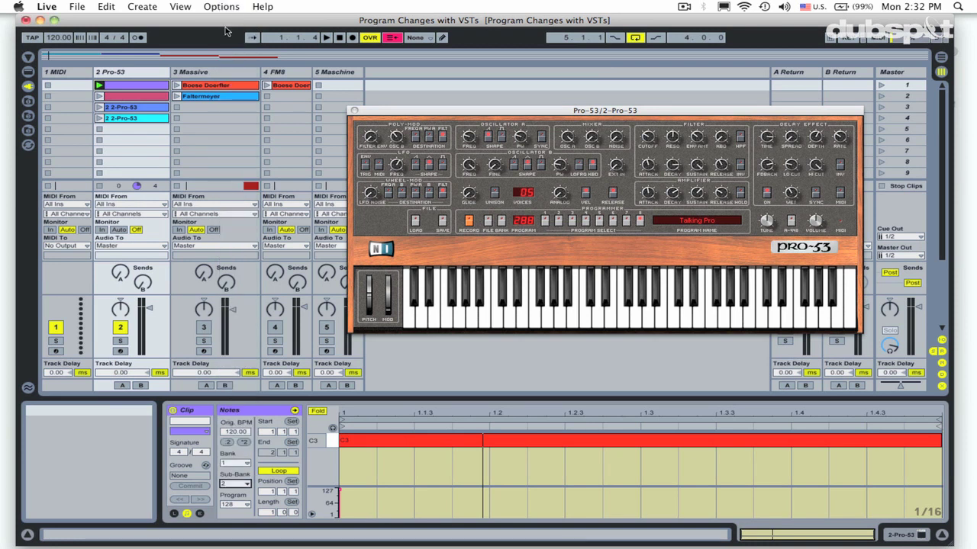
{"action": "left_click", "coordinate": [99, 86]}
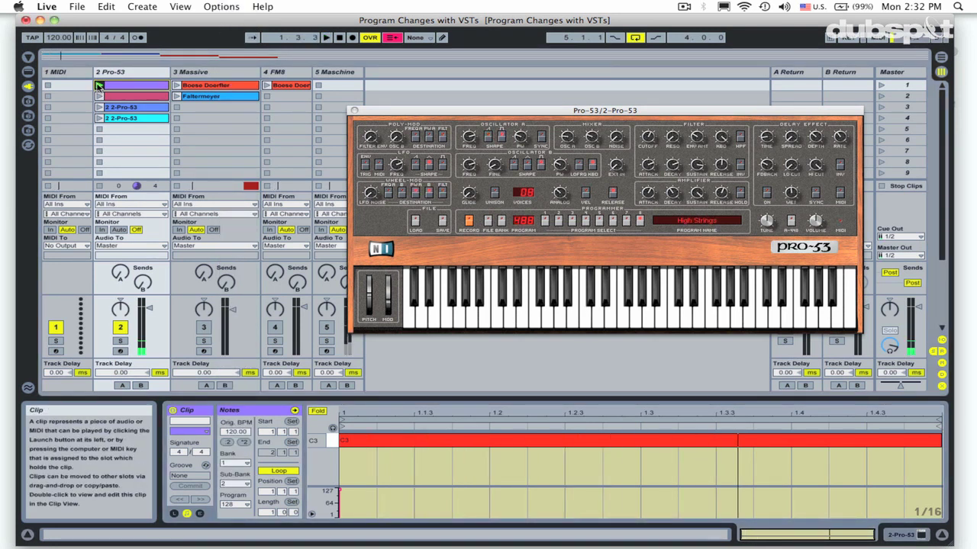
Set Sub-Bank to 3 and relaunch the clip to load the Night Bells preset
{"action": "left_click", "coordinate": [235, 483]}
{"action": "left_click", "coordinate": [233, 37]}
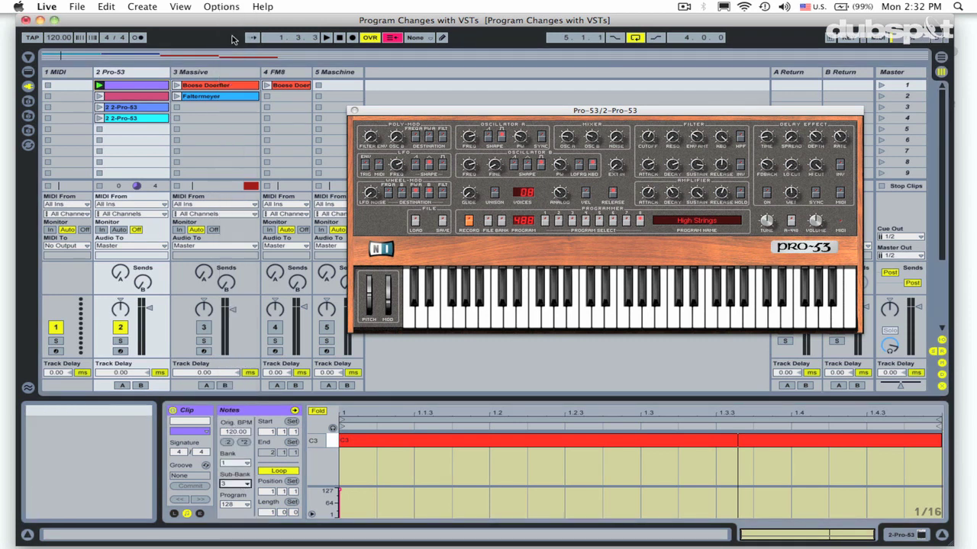
{"action": "left_click", "coordinate": [99, 86]}
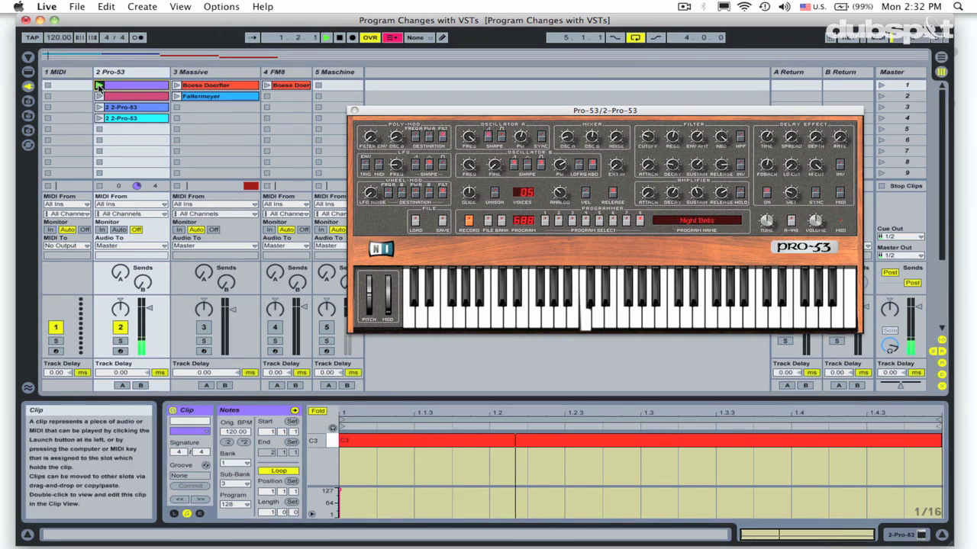
{"action": "left_click", "coordinate": [235, 483]}
Set Sub-Bank 4 and launch the clip, then try program 86 and another program number
{"action": "left_click", "coordinate": [229, 45]}
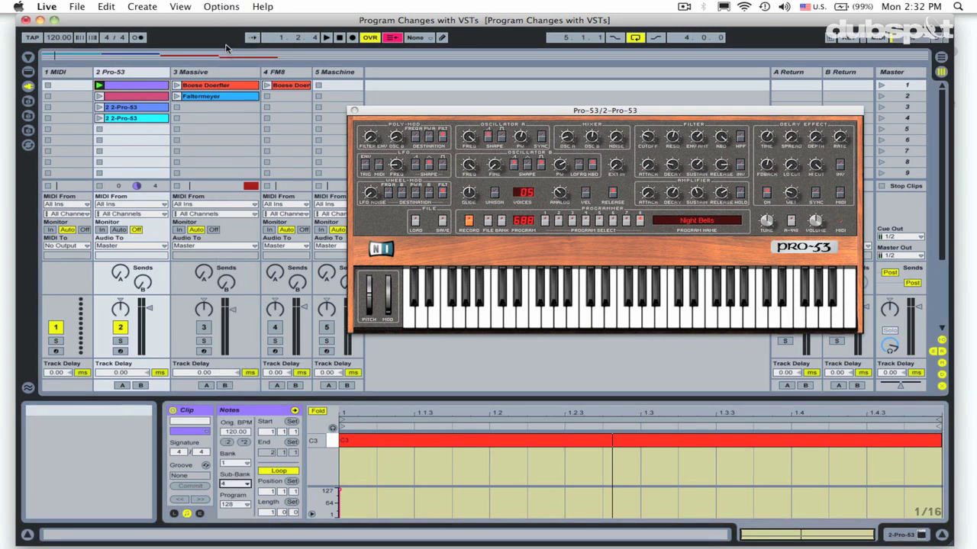
{"action": "left_click", "coordinate": [99, 86]}
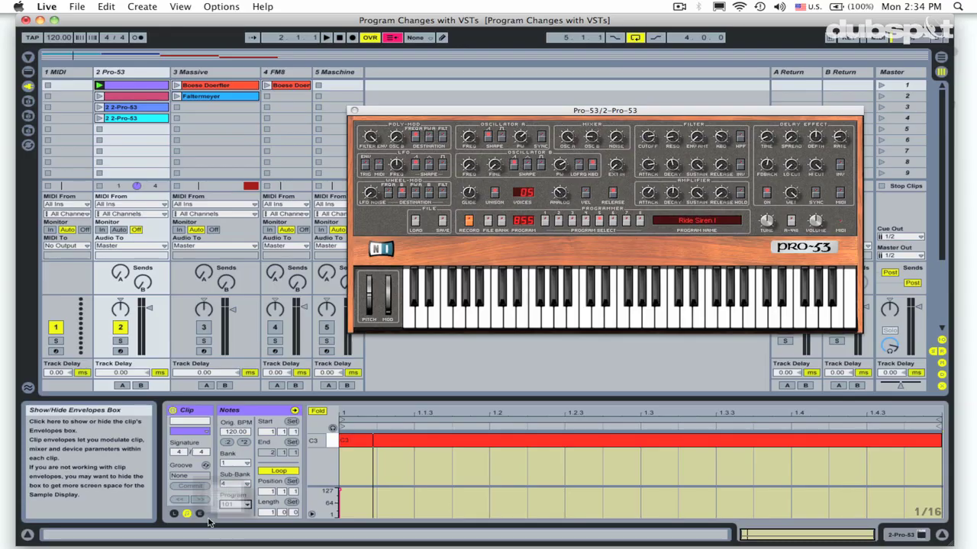
{"action": "left_click", "coordinate": [235, 509]}
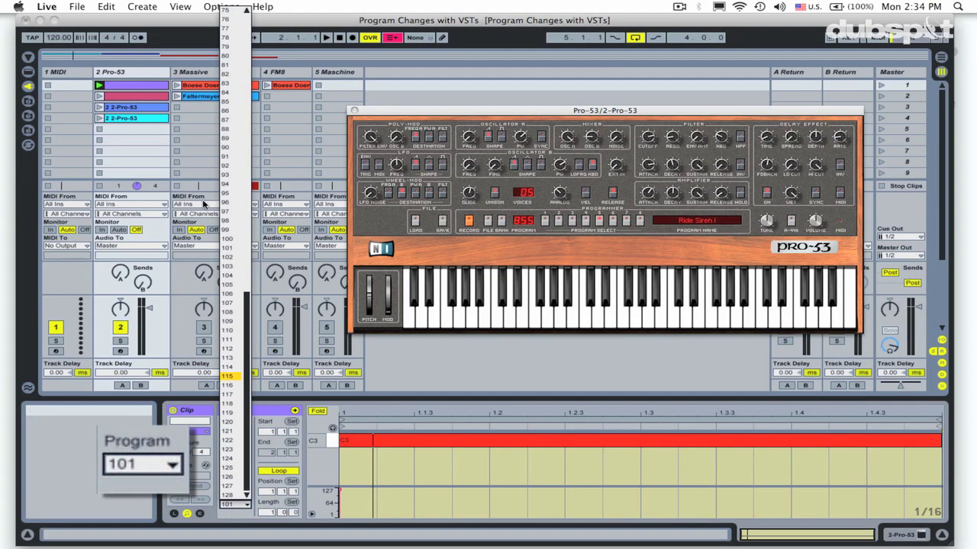
{"action": "left_click", "coordinate": [230, 111]}
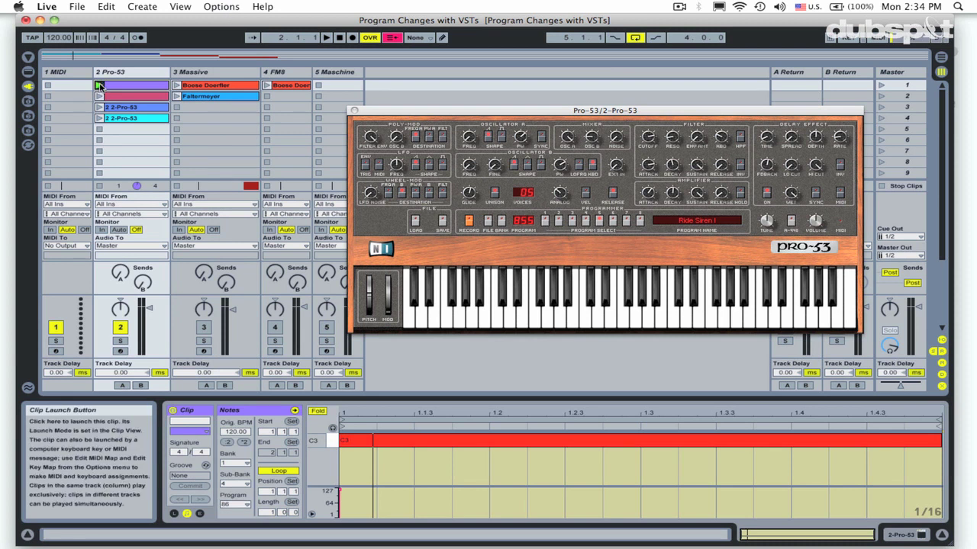
{"action": "key", "text": "Down"}
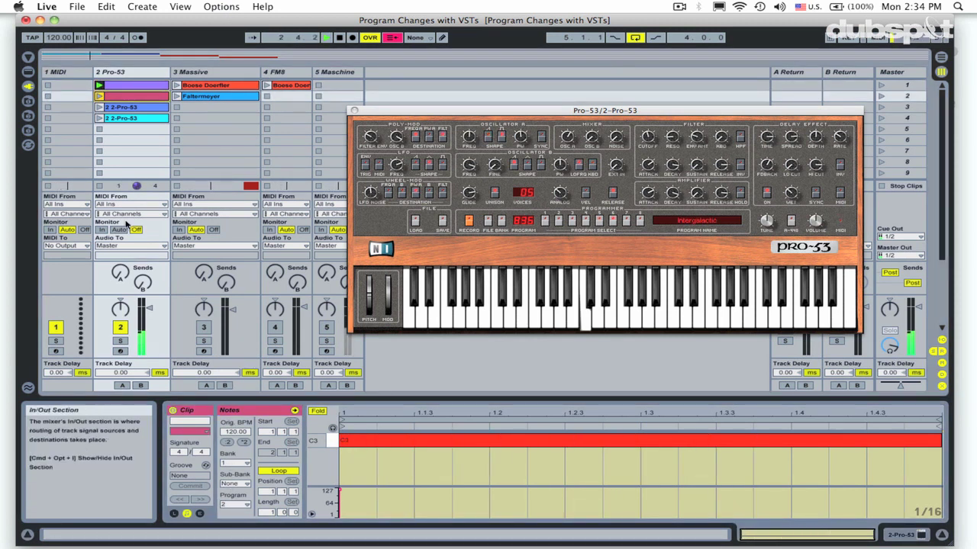
{"action": "left_click", "coordinate": [234, 504]}
{"action": "left_click", "coordinate": [235, 266]}
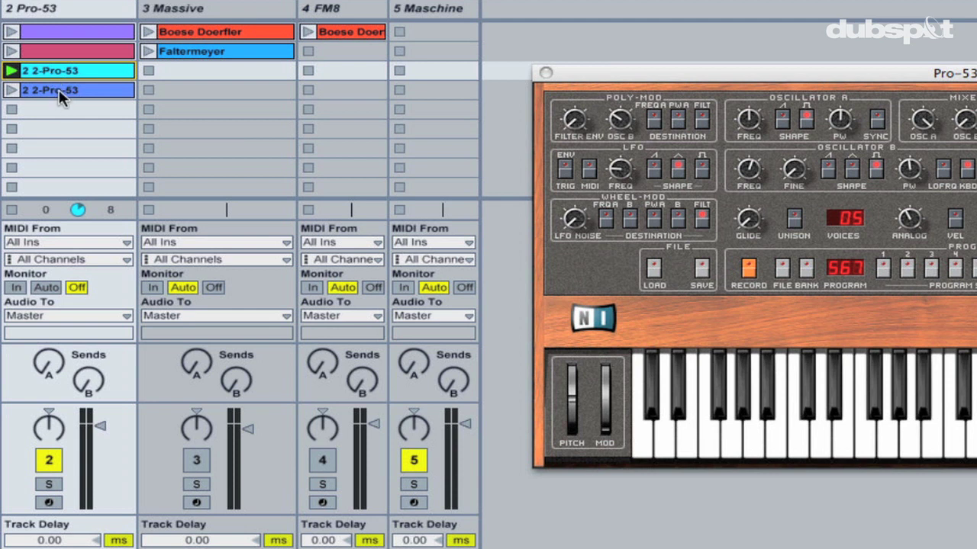
Select both 2 2-Pro-53 clips and launch the lower one, switching the synth to program 141
{"action": "left_click", "coordinate": [58, 89]}
{"action": "left_click", "coordinate": [61, 73]}
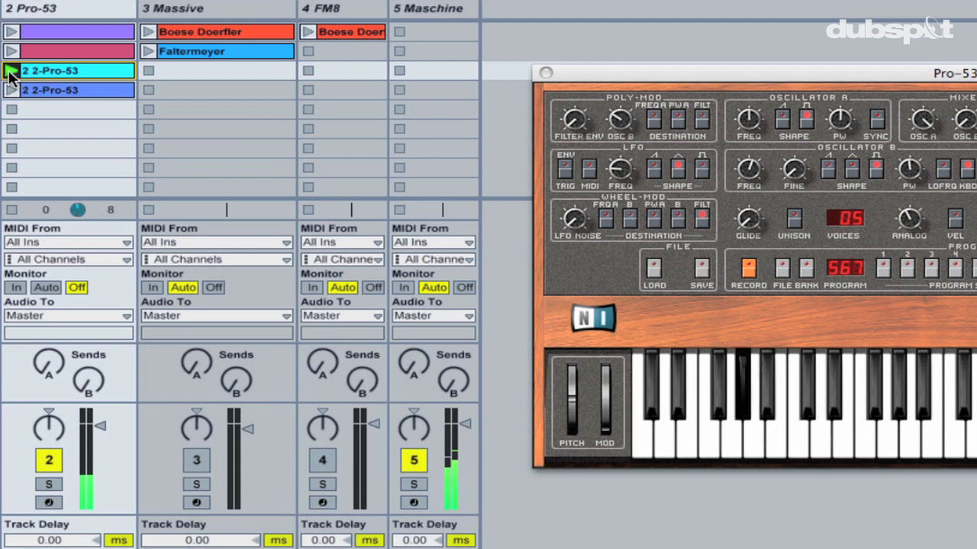
{"action": "left_click", "coordinate": [42, 93]}
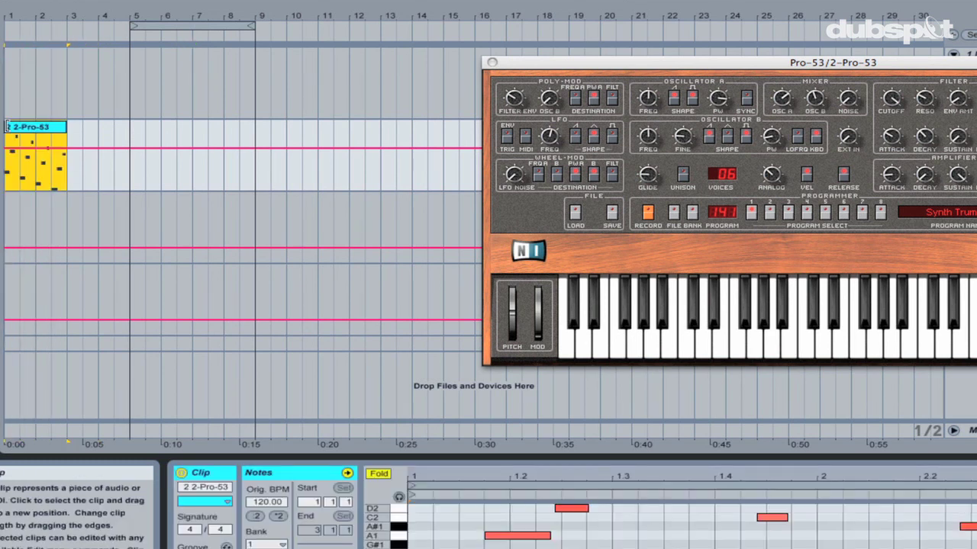
Place the second Pro-53 clip after the first in the Arrangement, loop bars 1–5, and play
{"action": "key", "text": "Tab"}
{"action": "key", "text": "Tab"}
{"action": "left_click_drag", "start_coordinate": [91, 75], "coordinate": [69, 136]}
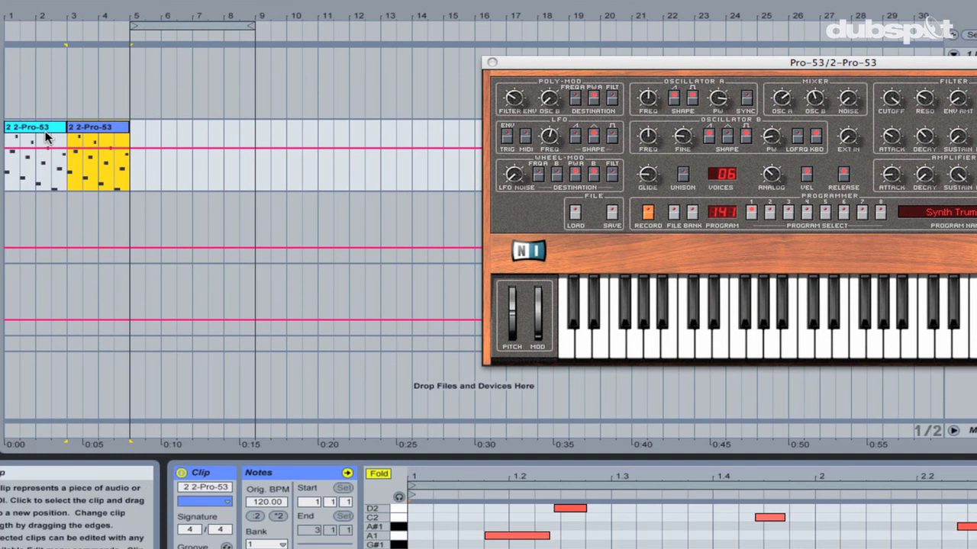
{"action": "left_click", "coordinate": [42, 130]}
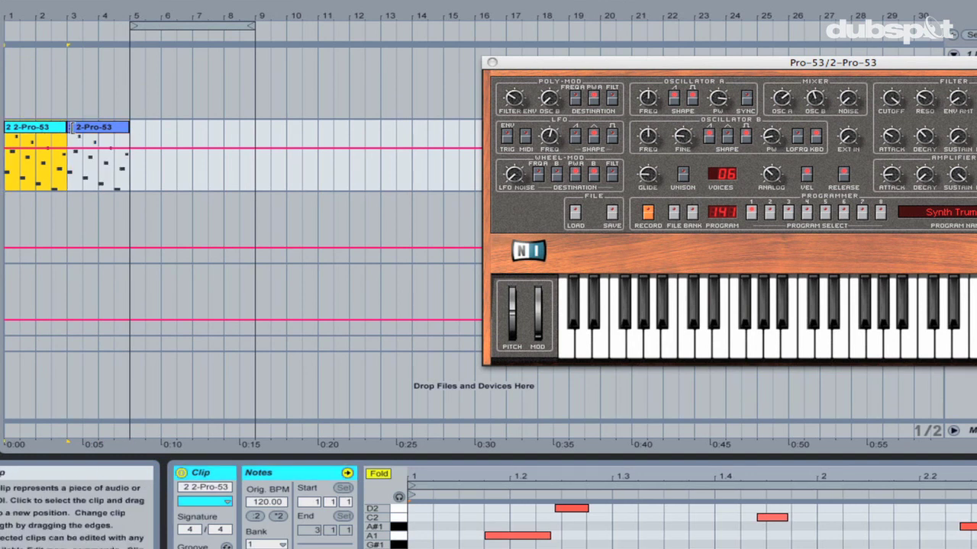
{"action": "left_click", "coordinate": [74, 127]}
{"action": "left_click", "coordinate": [30, 130], "text": "shift"}
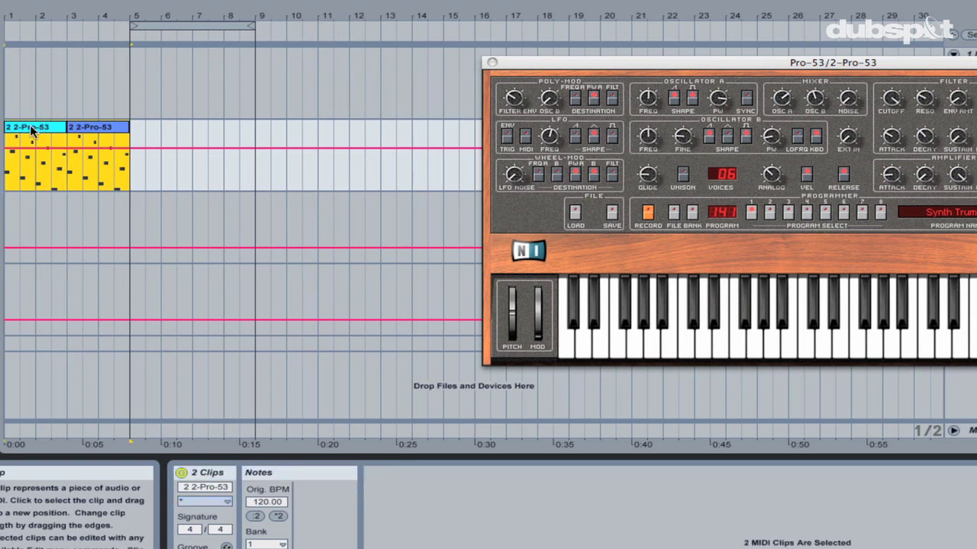
{"action": "key", "text": "ctrl+l"}
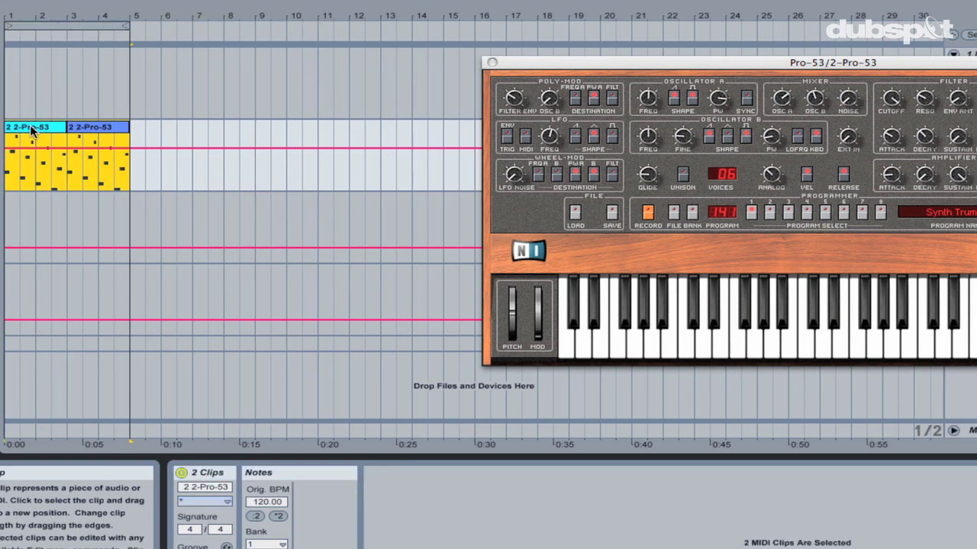
{"action": "key", "text": "space"}
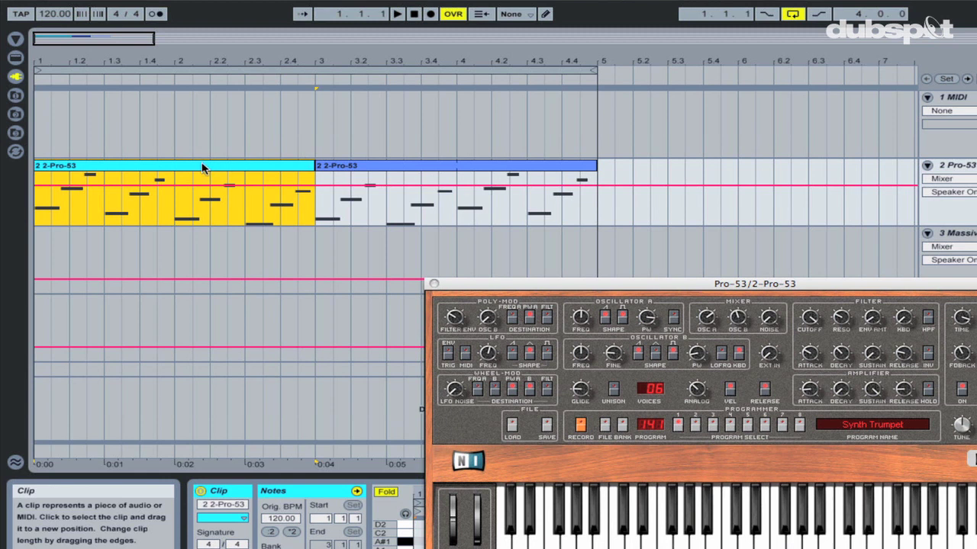
{"action": "key", "text": "space"}
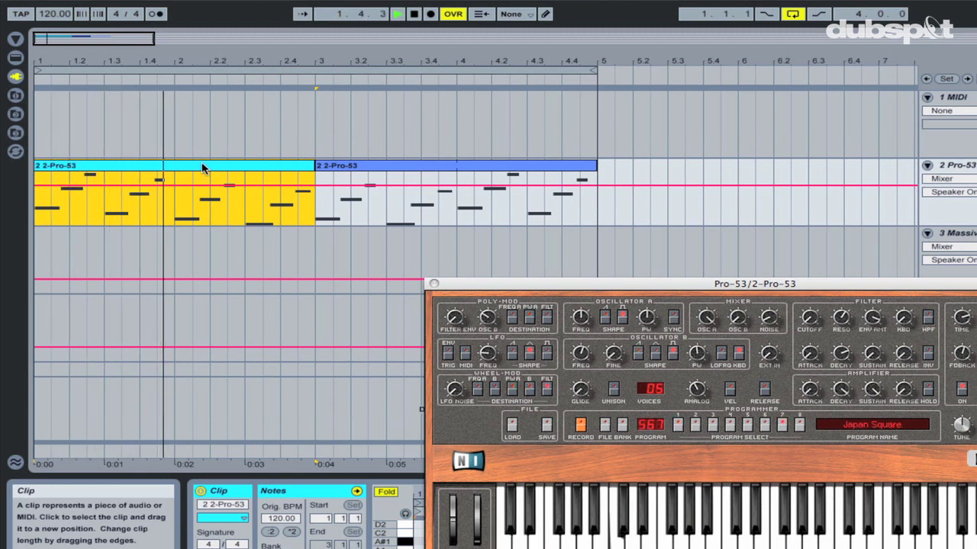
{"action": "key", "text": "space"}
{"action": "left_click_drag", "start_coordinate": [315, 166], "coordinate": [169, 166]}
{"action": "left_click_drag", "start_coordinate": [415, 167], "coordinate": [276, 167]}
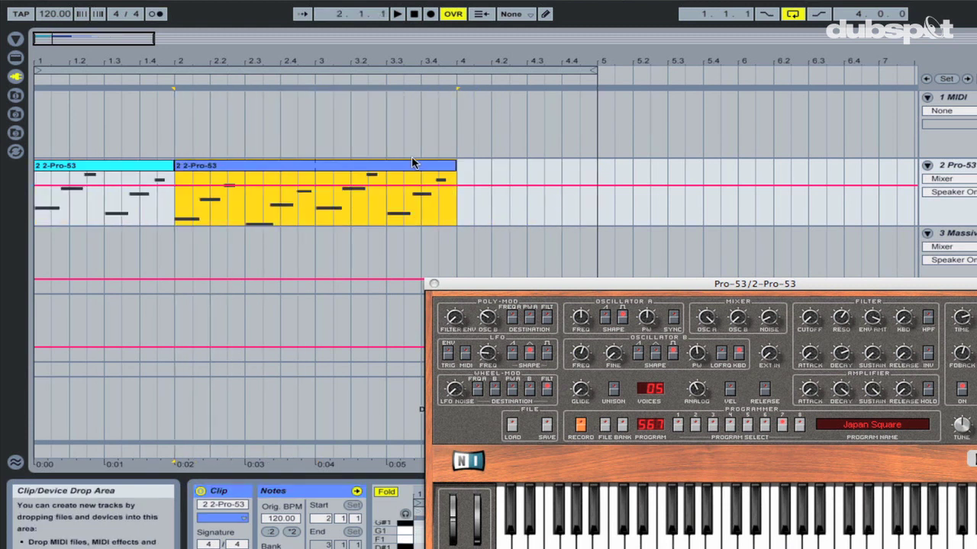
{"action": "left_click_drag", "start_coordinate": [433, 165], "coordinate": [314, 166]}
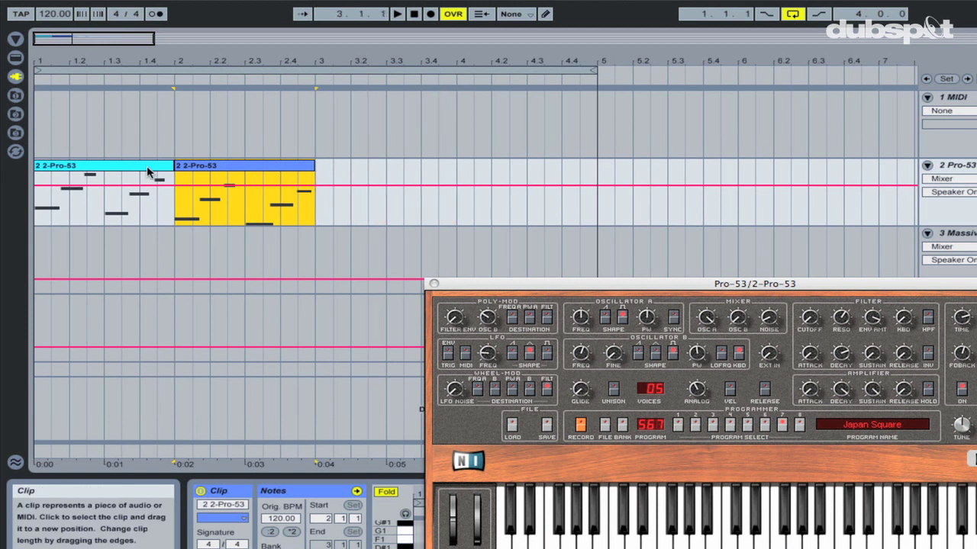
{"action": "left_click", "coordinate": [146, 166]}
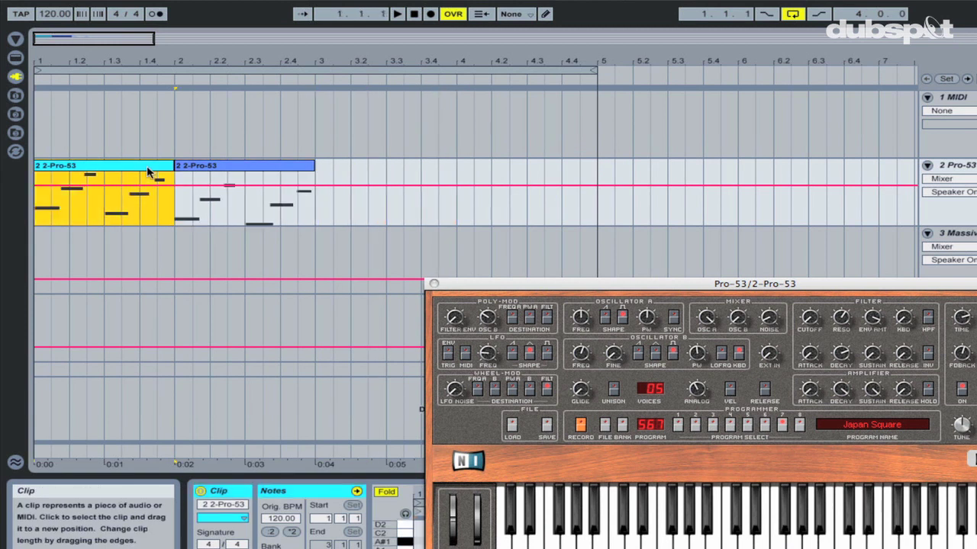
{"action": "left_click", "coordinate": [203, 165]}
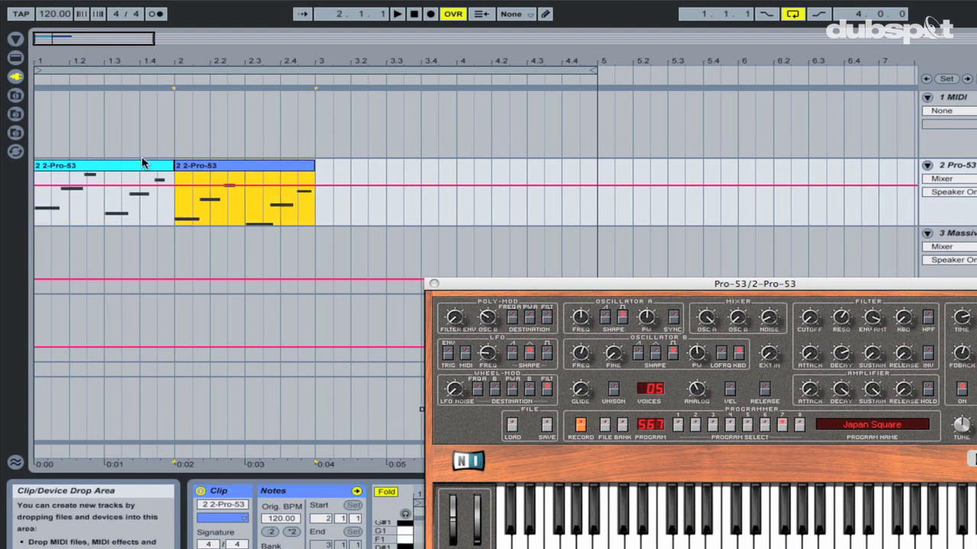
{"action": "left_click", "coordinate": [141, 161]}
{"action": "left_click", "coordinate": [223, 169]}
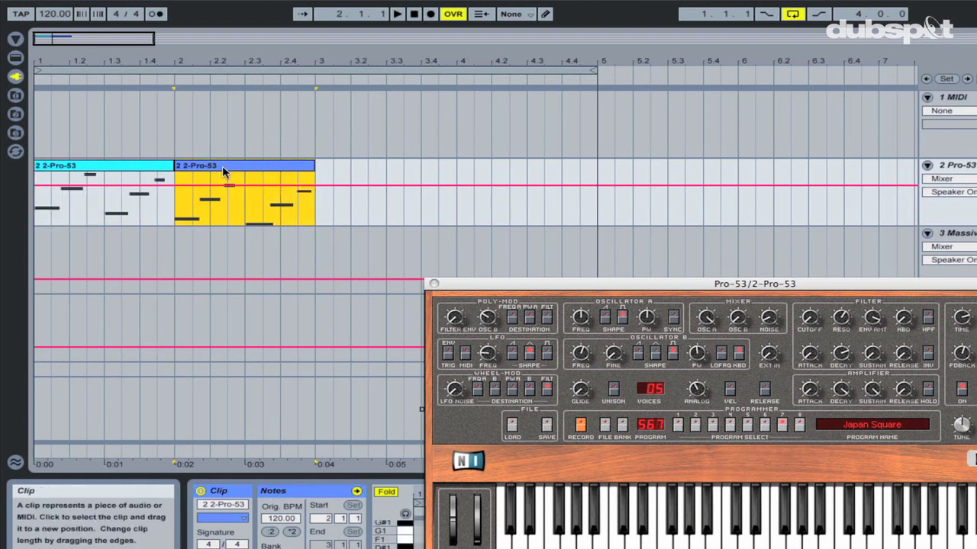
{"action": "left_click", "coordinate": [123, 167]}
{"action": "key", "text": "space"}
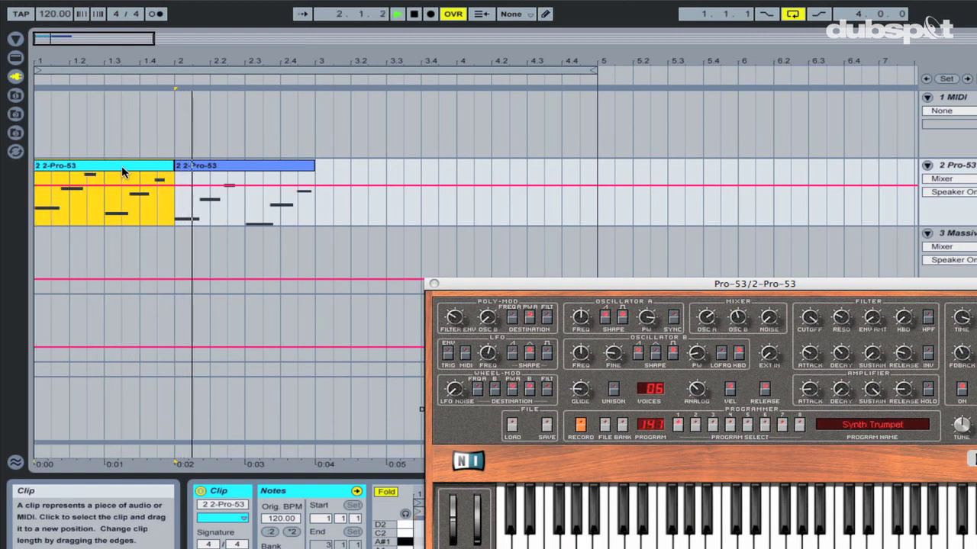
{"action": "left_click", "coordinate": [197, 165]}
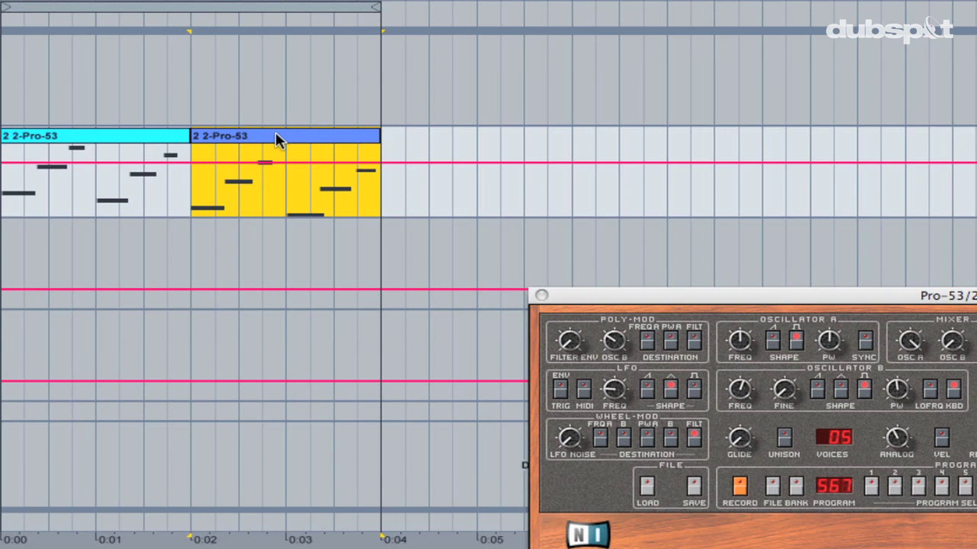
{"action": "left_click", "coordinate": [130, 141]}
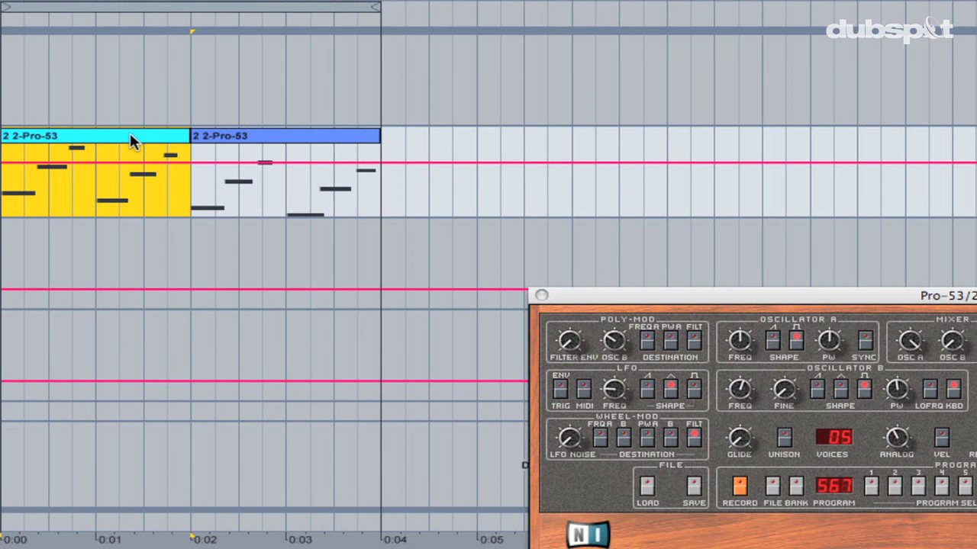
{"action": "left_click", "coordinate": [223, 138]}
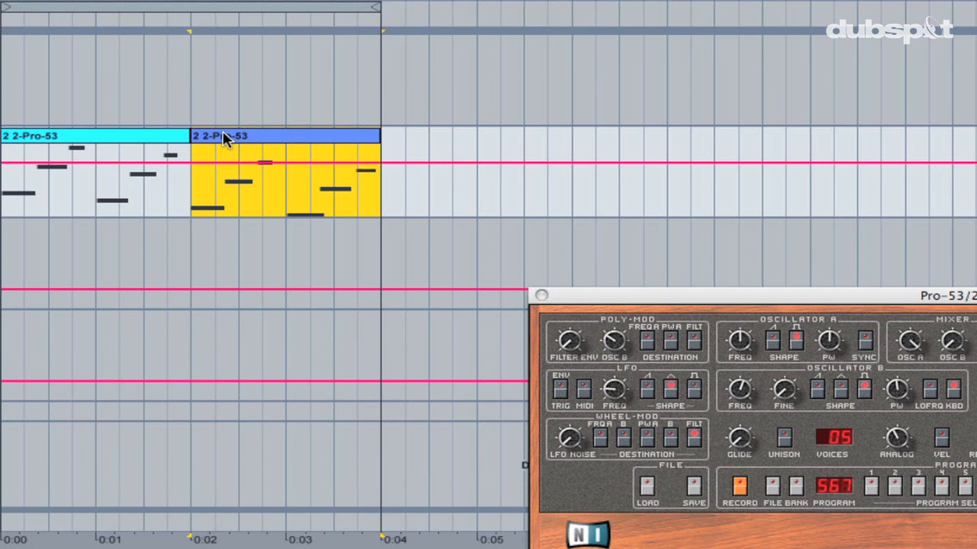
{"action": "left_click", "coordinate": [50, 138]}
Start playback of the set from the beginning
{"action": "key", "text": "space"}
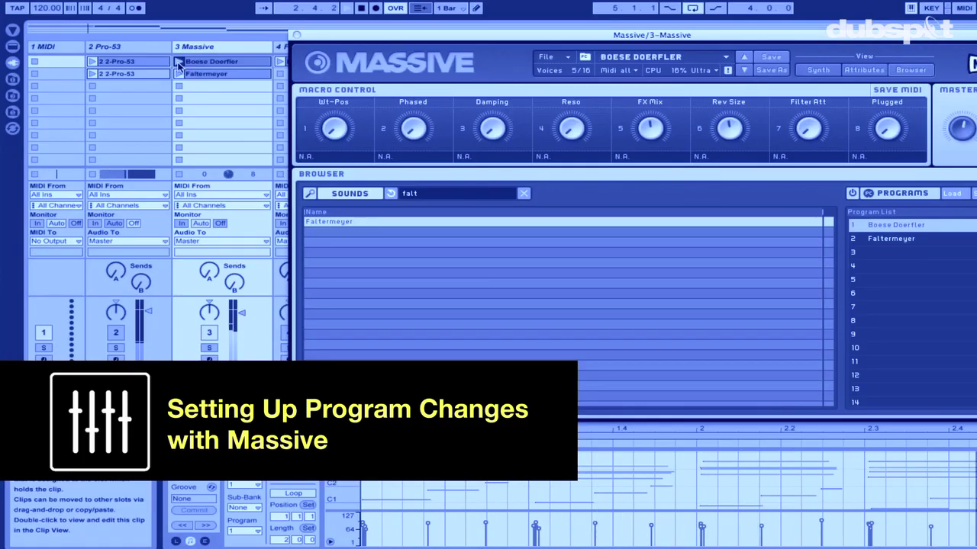
Launch the Faltermeyer clip and browse the Pro-53's preset list on track 2
{"action": "left_click", "coordinate": [192, 77]}
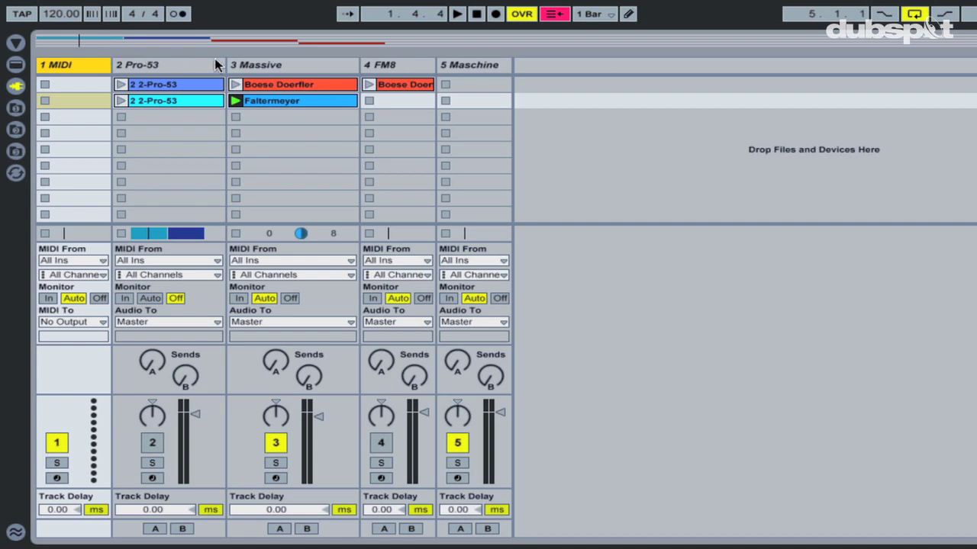
{"action": "left_click", "coordinate": [188, 63]}
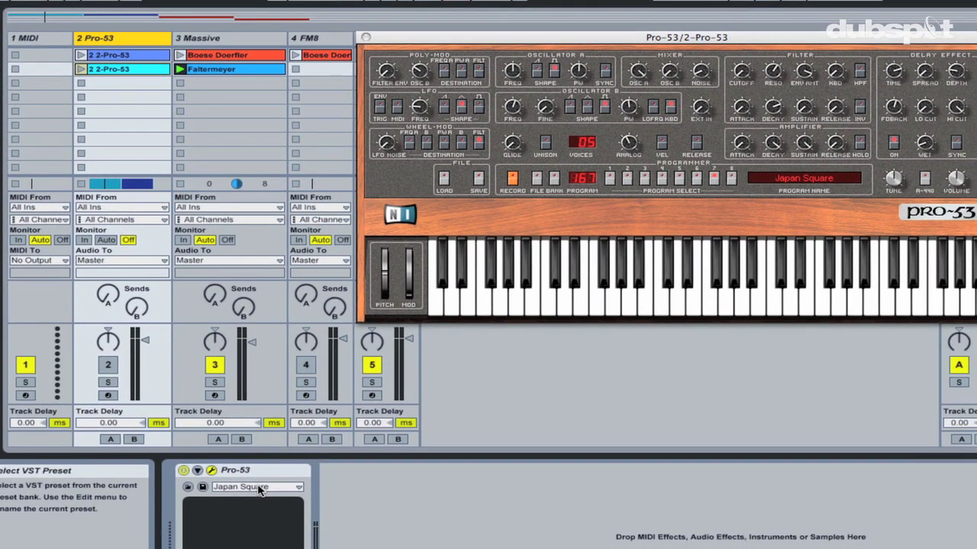
{"action": "left_click", "coordinate": [260, 488]}
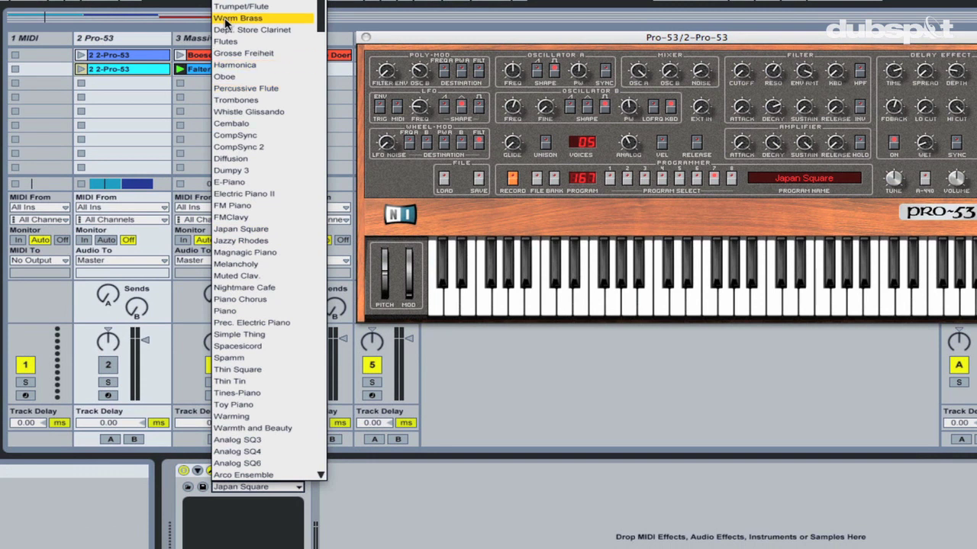
{"action": "scroll", "coordinate": [295, 157], "scroll_direction": "down", "scroll_amount": 10}
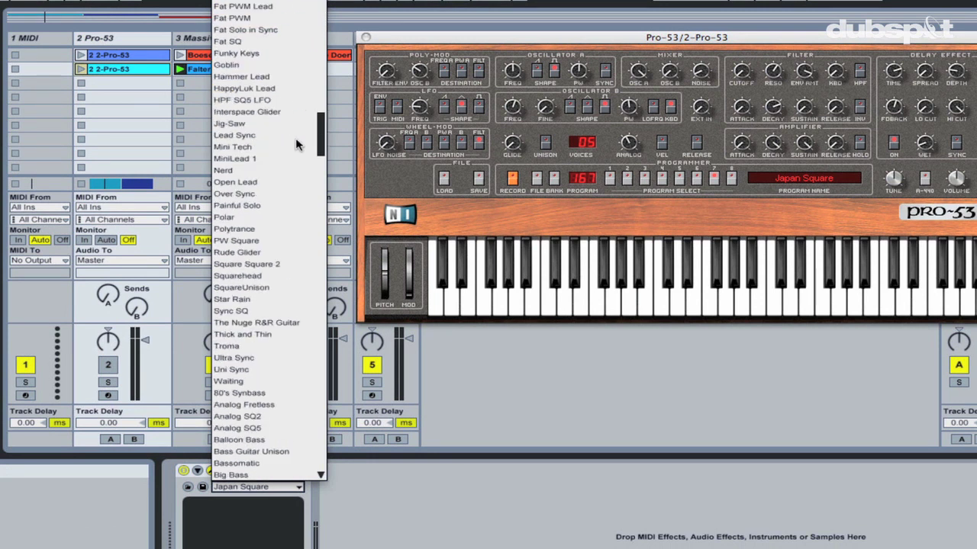
Show Massive on track 3, leave its X-Y control unassigned, and switch it to its sound browser
{"action": "left_click", "coordinate": [445, 412]}
{"action": "key", "text": "Right"}
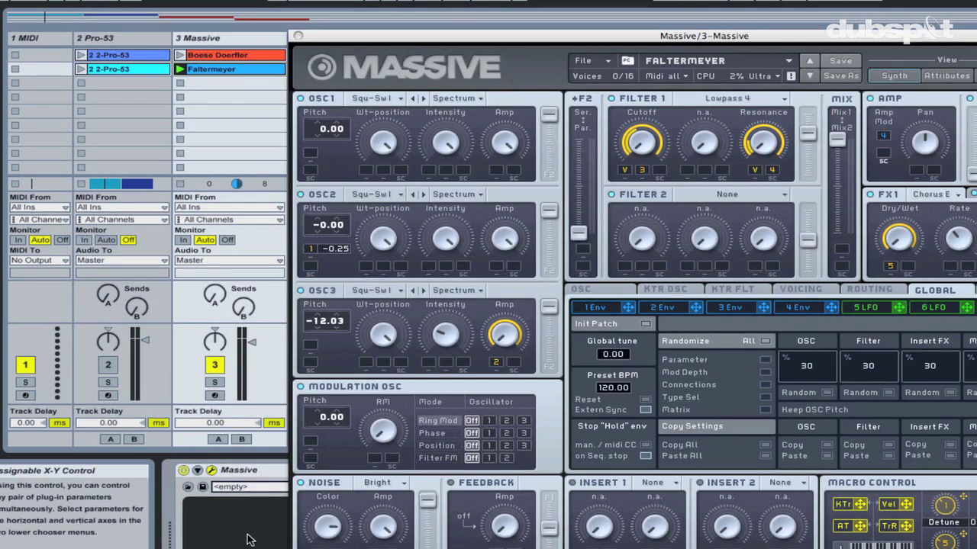
{"action": "left_click", "coordinate": [250, 488]}
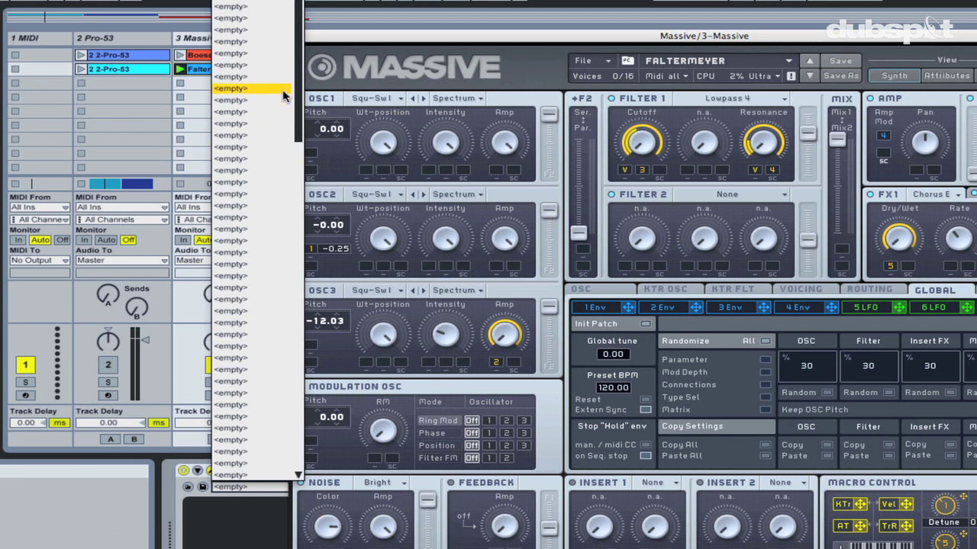
{"action": "left_click_drag", "start_coordinate": [297, 89], "coordinate": [291, 320]}
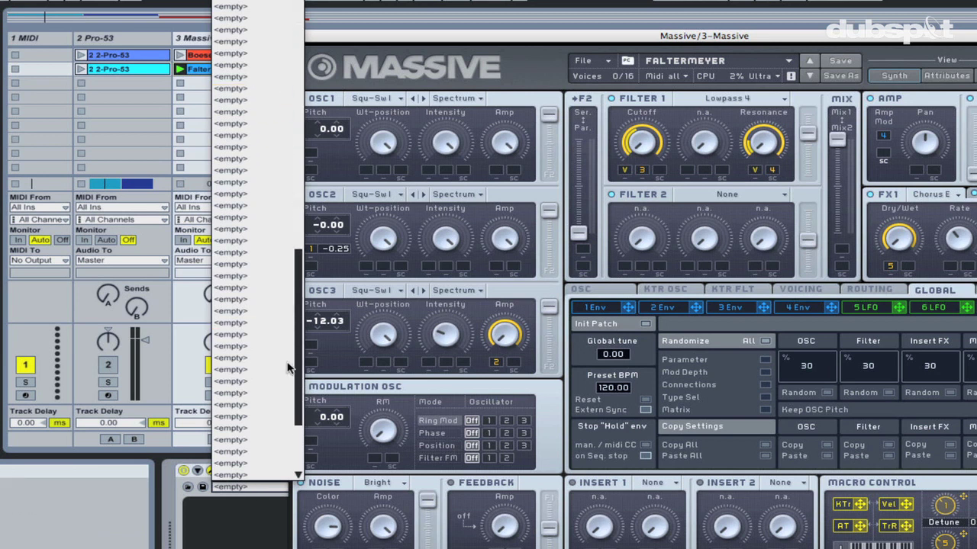
{"action": "left_click_drag", "start_coordinate": [288, 369], "coordinate": [277, 71]}
{"action": "left_click", "coordinate": [259, 441]}
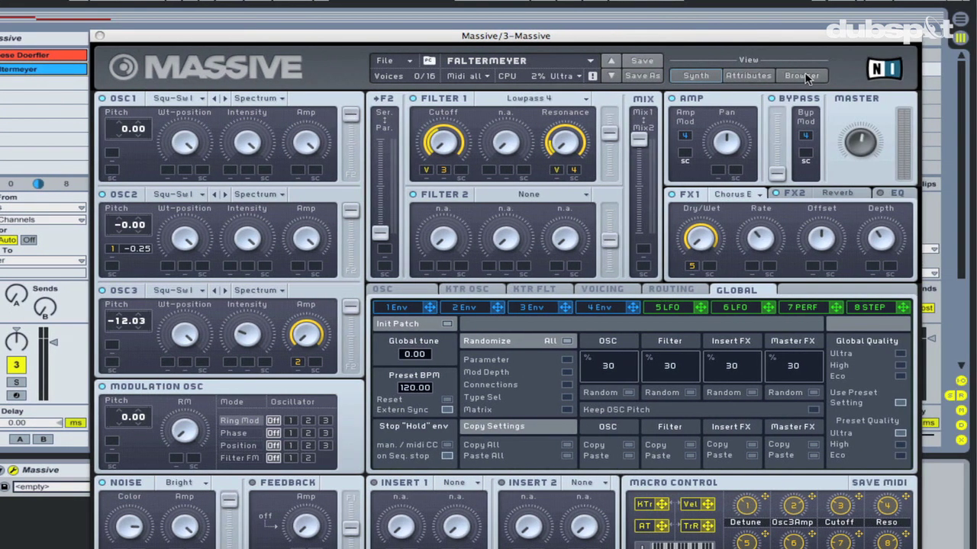
{"action": "left_click", "coordinate": [976, 76]}
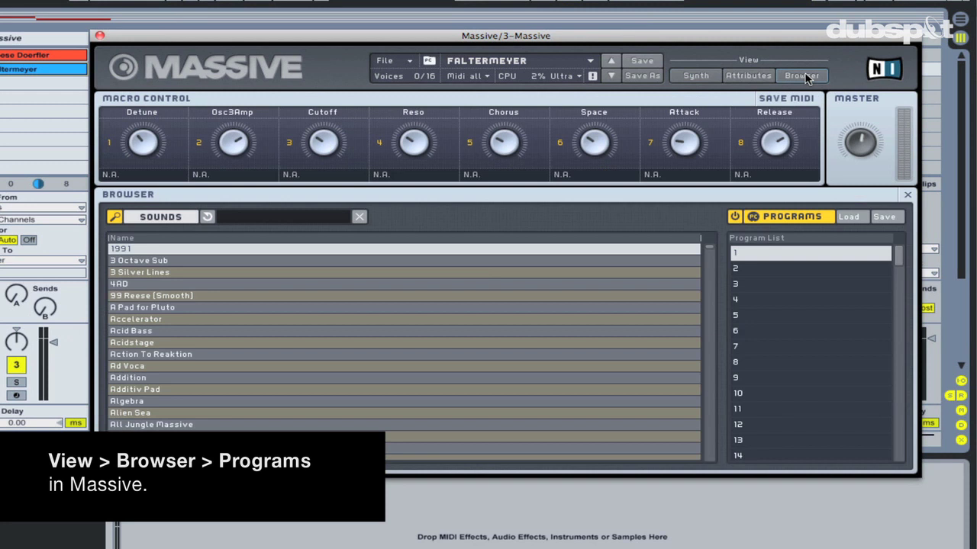
In Massive's program list mode, place Boese Doerfler in slot 1 and Faltermeyer in slot 2
{"action": "left_click", "coordinate": [976, 218]}
{"action": "left_click", "coordinate": [793, 218]}
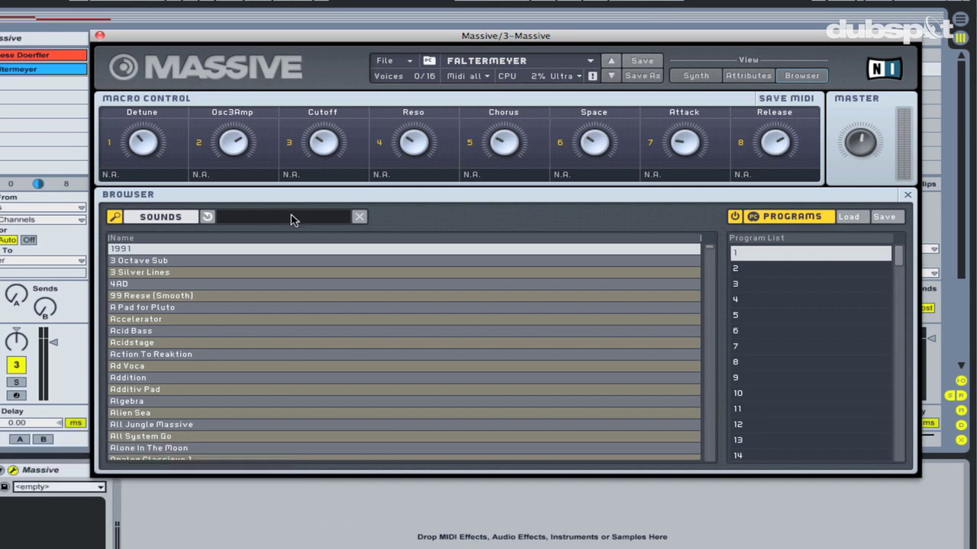
{"action": "type", "text": "s"}
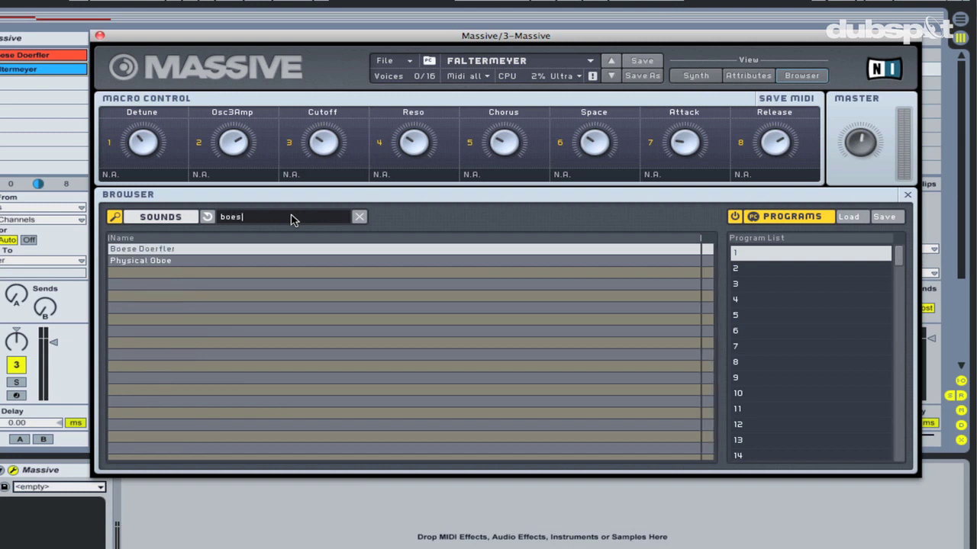
{"action": "left_click_drag", "start_coordinate": [140, 252], "coordinate": [799, 260]}
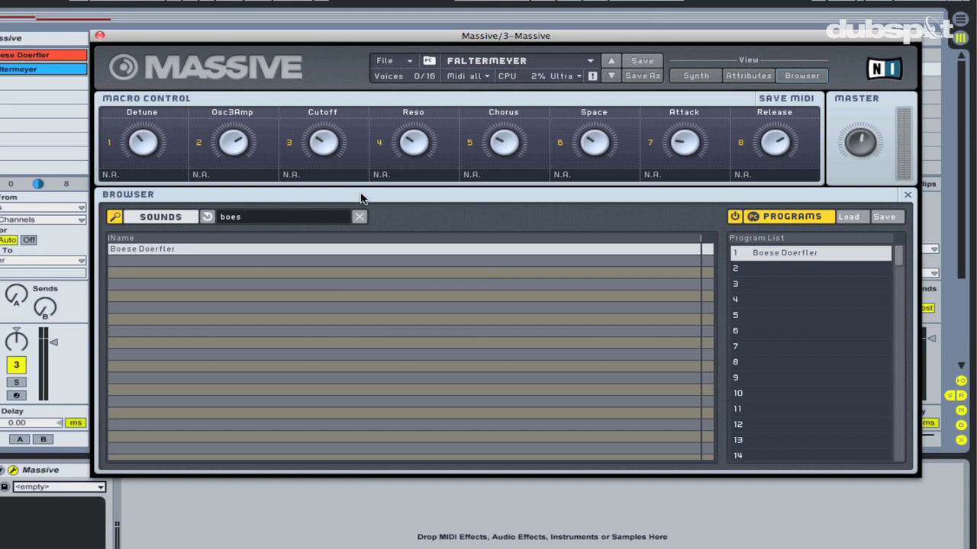
{"action": "key", "text": "BackSpace"}
{"action": "key", "text": "BackSpace"}
{"action": "key", "text": "BackSpace"}
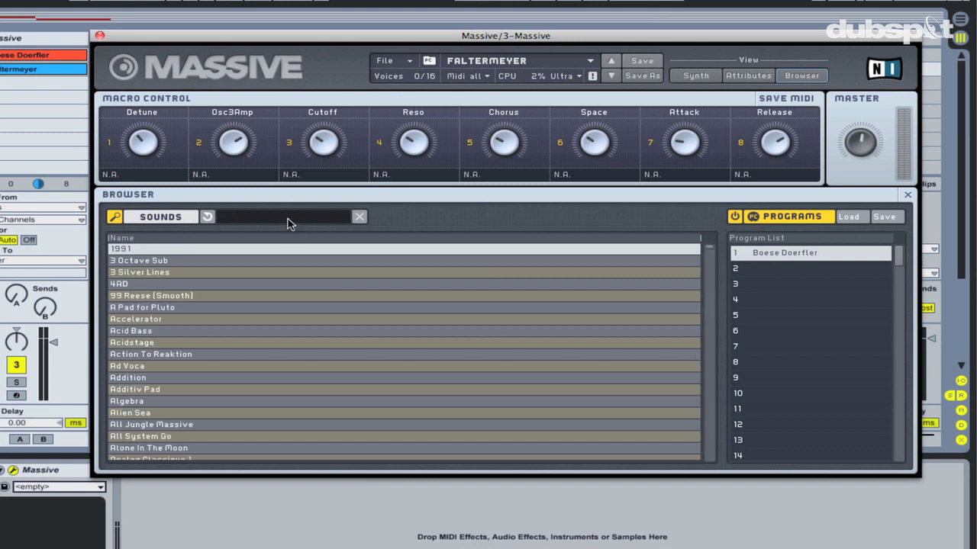
{"action": "type", "text": "falt"}
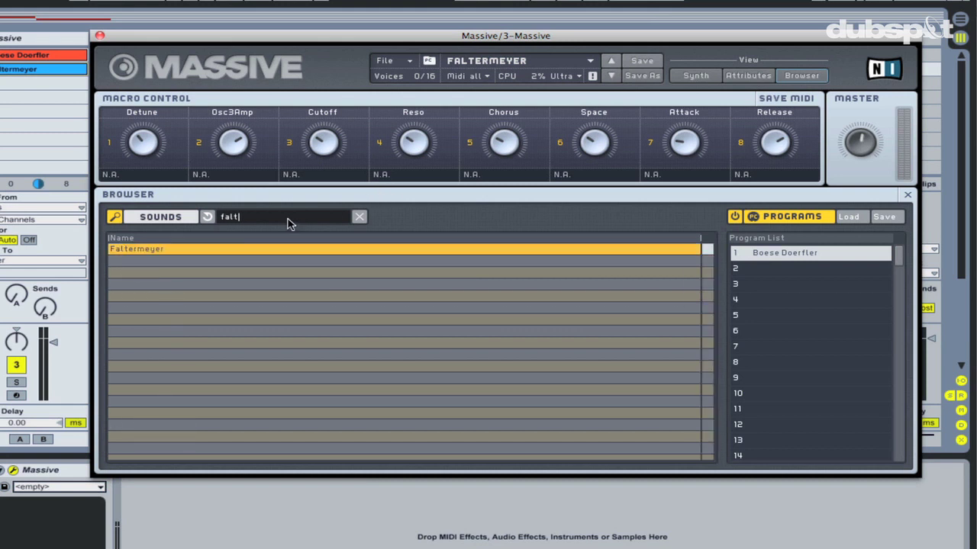
{"action": "left_click_drag", "start_coordinate": [189, 248], "coordinate": [778, 276]}
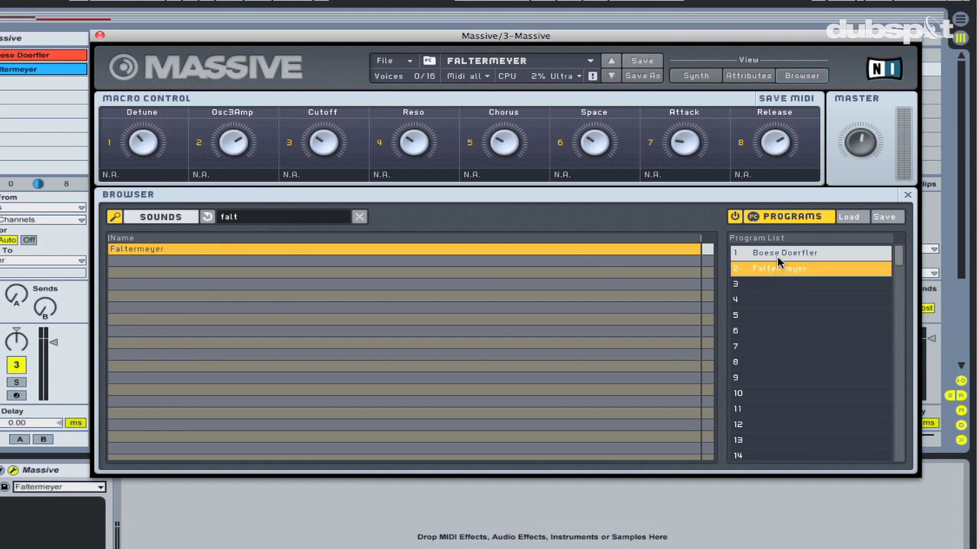
Export the program list as 'my patches' and check Massive's program menu
{"action": "left_click", "coordinate": [883, 219]}
{"action": "type", "text": "my"}
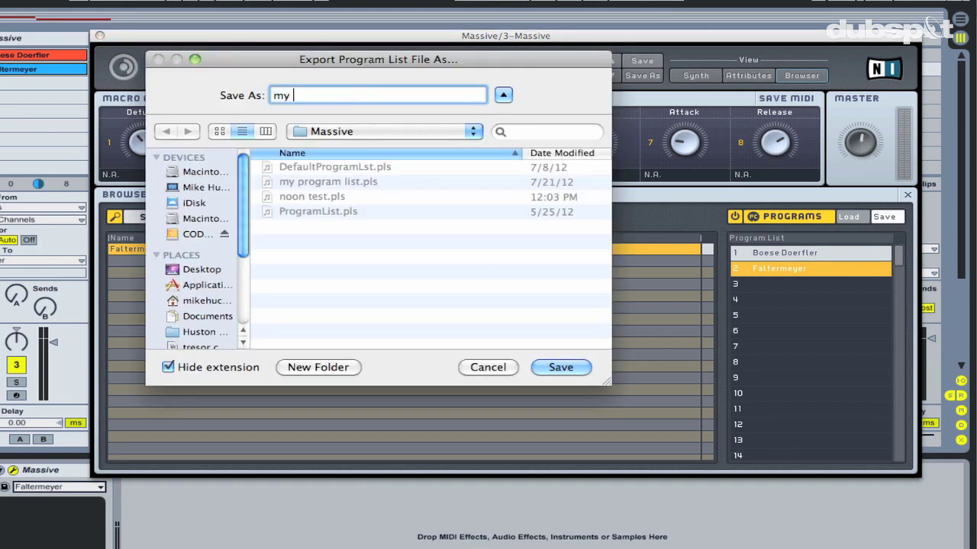
{"action": "type", "text": " patches"}
{"action": "key", "text": "Return"}
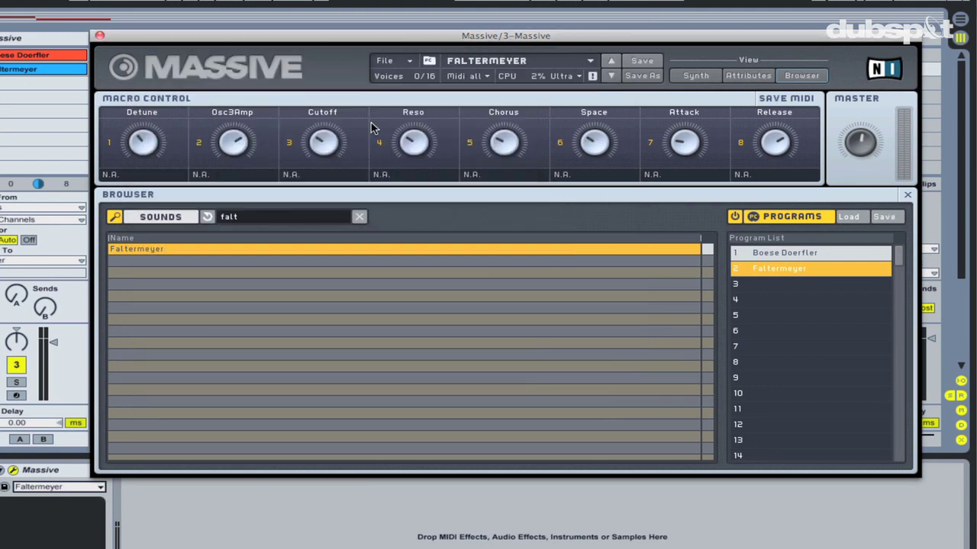
{"action": "left_click", "coordinate": [42, 495]}
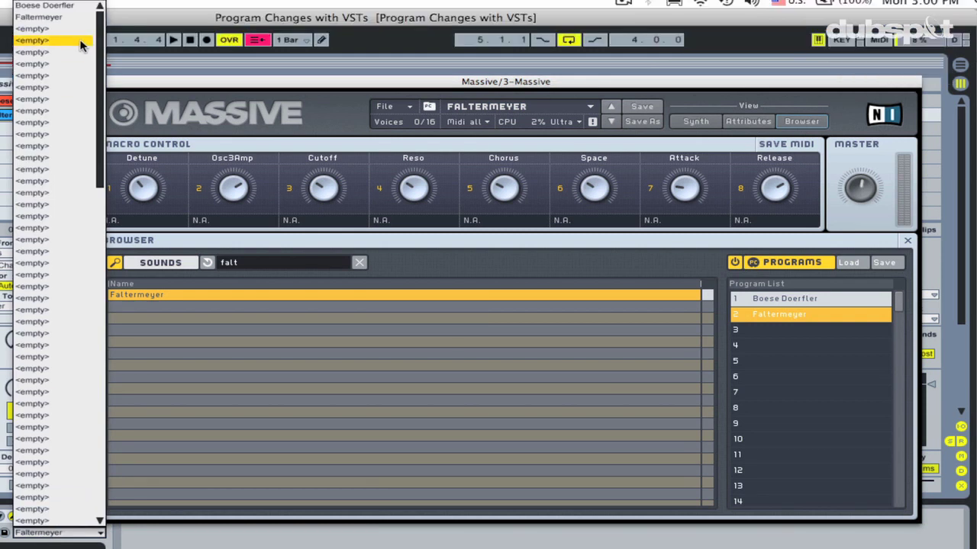
Give the Boese Doerfler clip bank 1, program 1 and launch it to test
{"action": "key", "text": "Escape"}
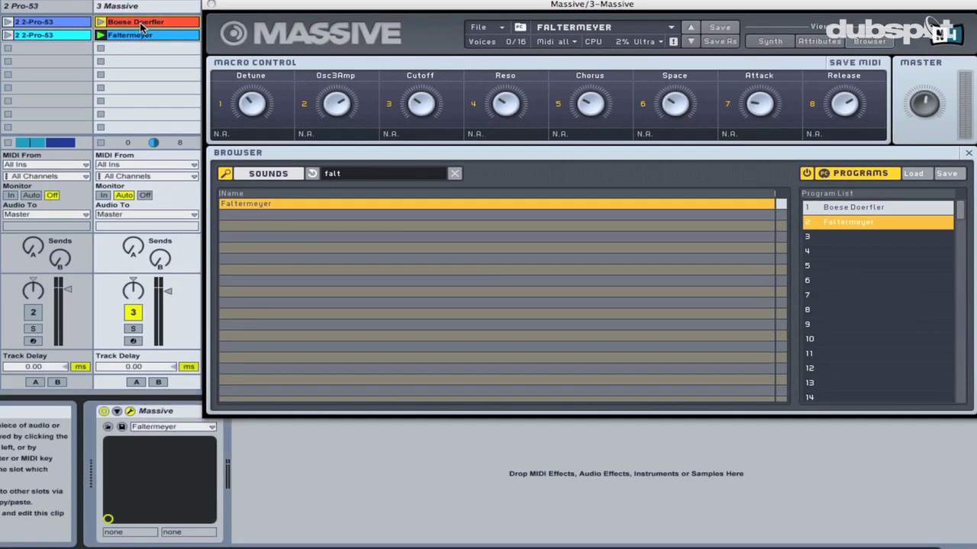
{"action": "left_click", "coordinate": [141, 26]}
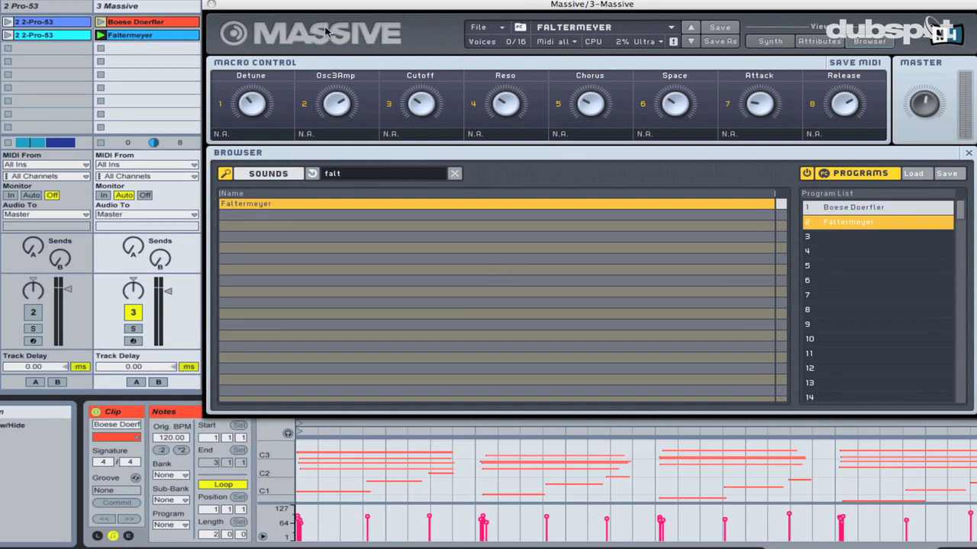
{"action": "left_click_drag", "start_coordinate": [328, 10], "coordinate": [343, 3]}
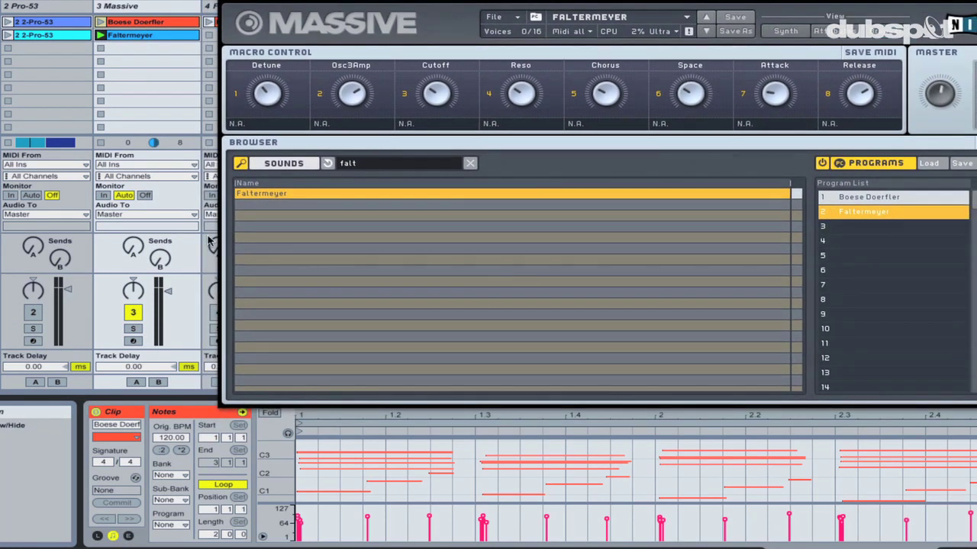
{"action": "left_click", "coordinate": [180, 476]}
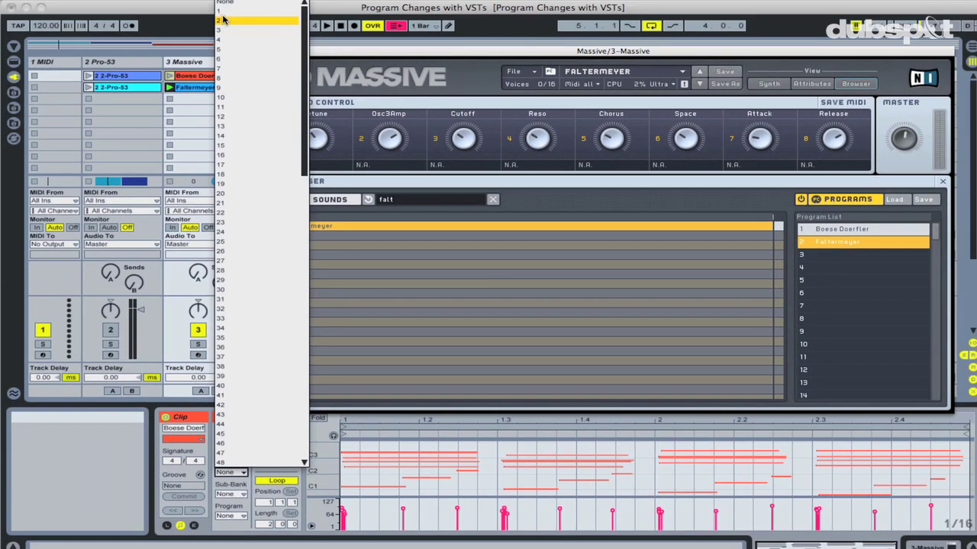
{"action": "left_click", "coordinate": [163, 0]}
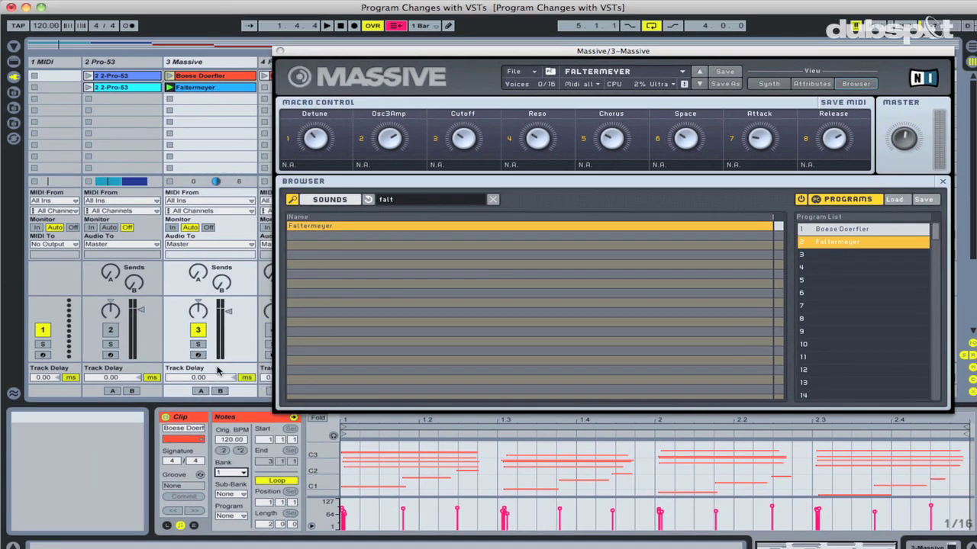
{"action": "left_click", "coordinate": [229, 516]}
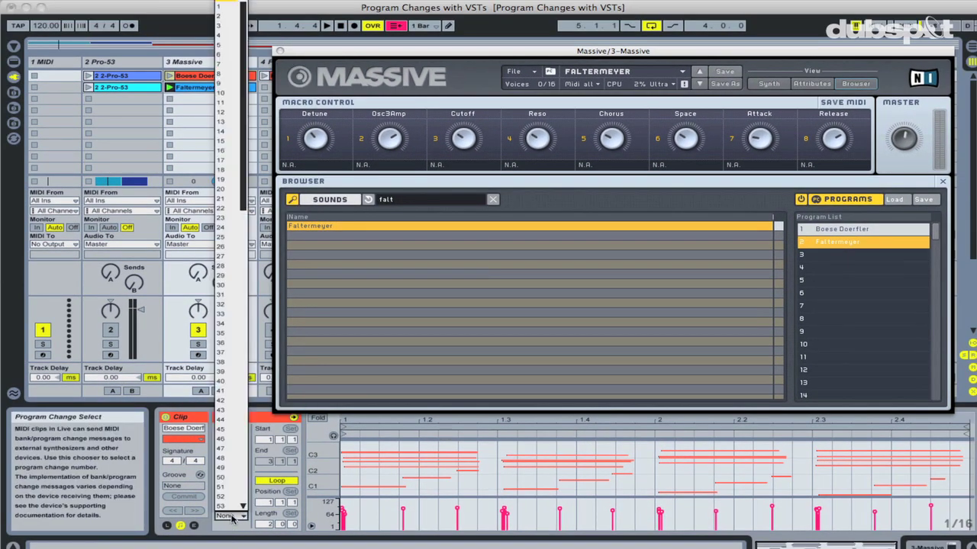
{"action": "left_click", "coordinate": [222, 7]}
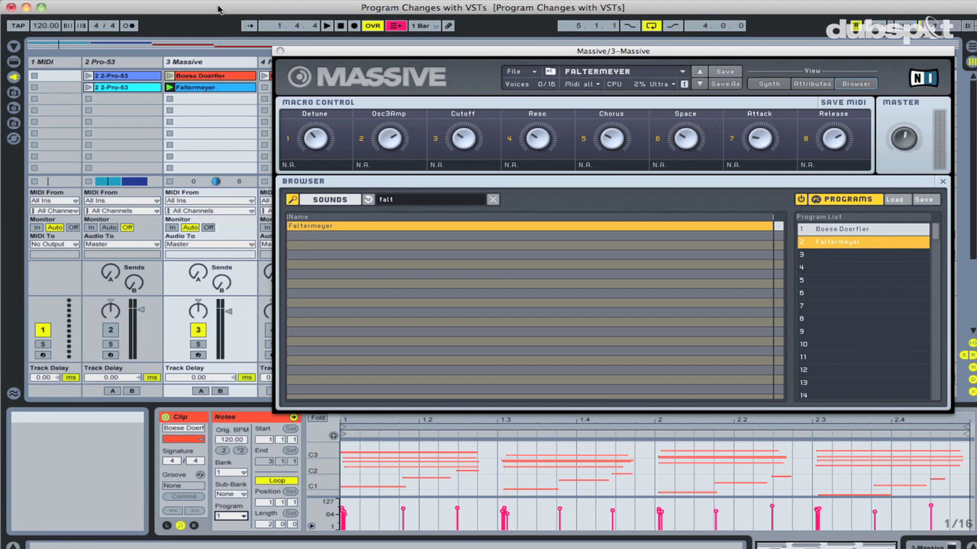
{"action": "left_click", "coordinate": [170, 76]}
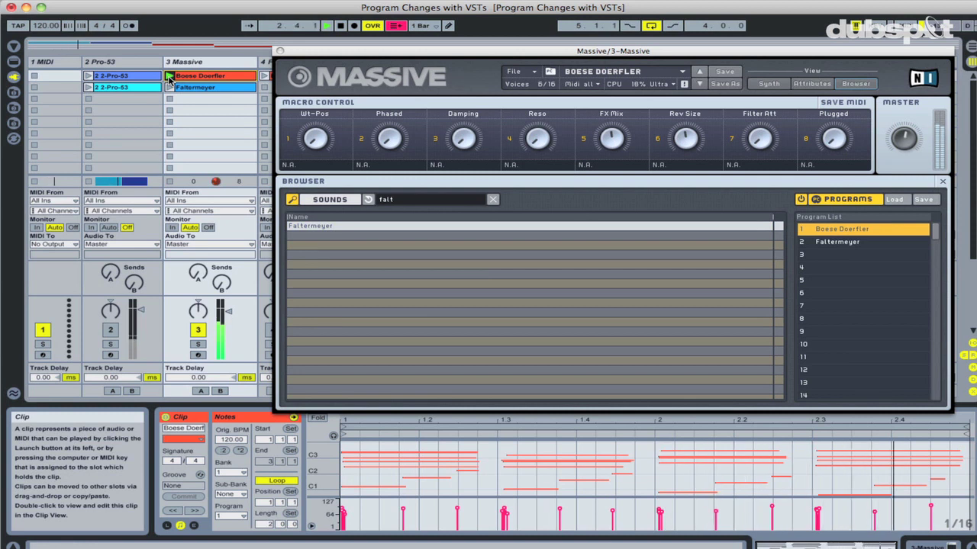
Give the Faltermeyer clip bank 1, program 2, then launch both clips to test the switch
{"action": "left_click", "coordinate": [183, 89]}
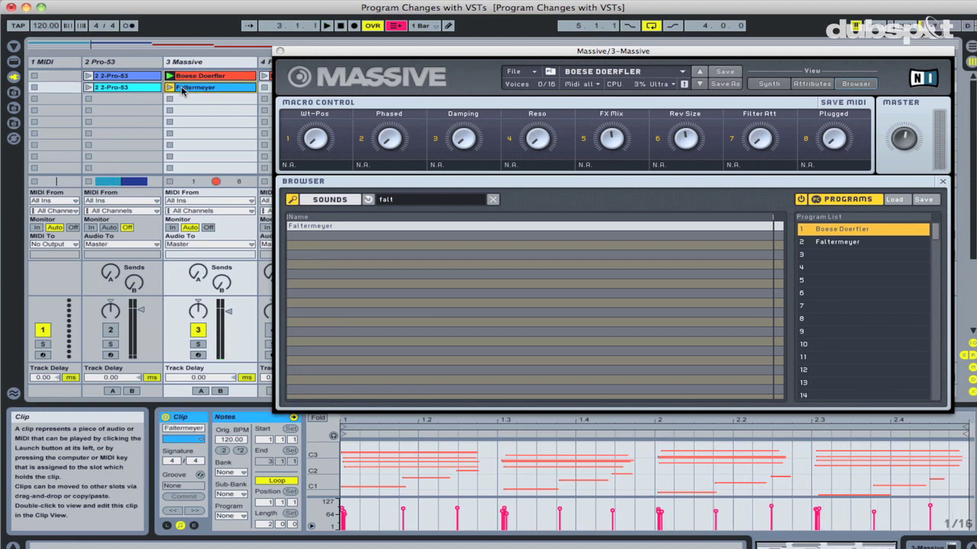
{"action": "left_click", "coordinate": [228, 472]}
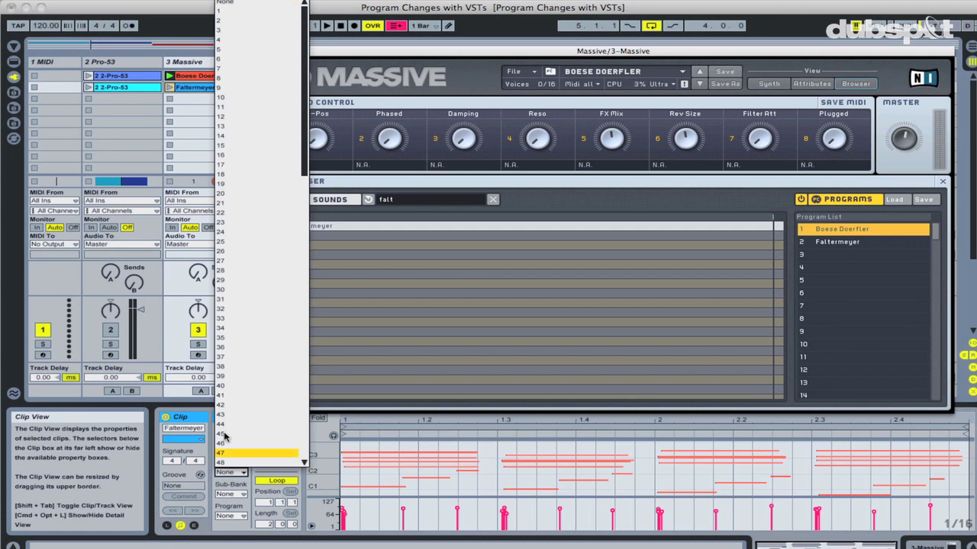
{"action": "left_click", "coordinate": [221, 10]}
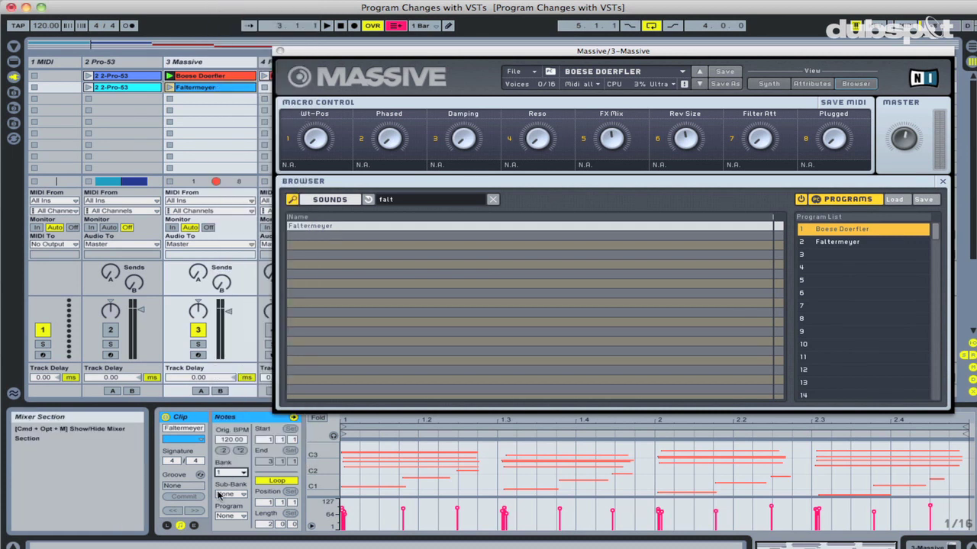
{"action": "left_click", "coordinate": [229, 516]}
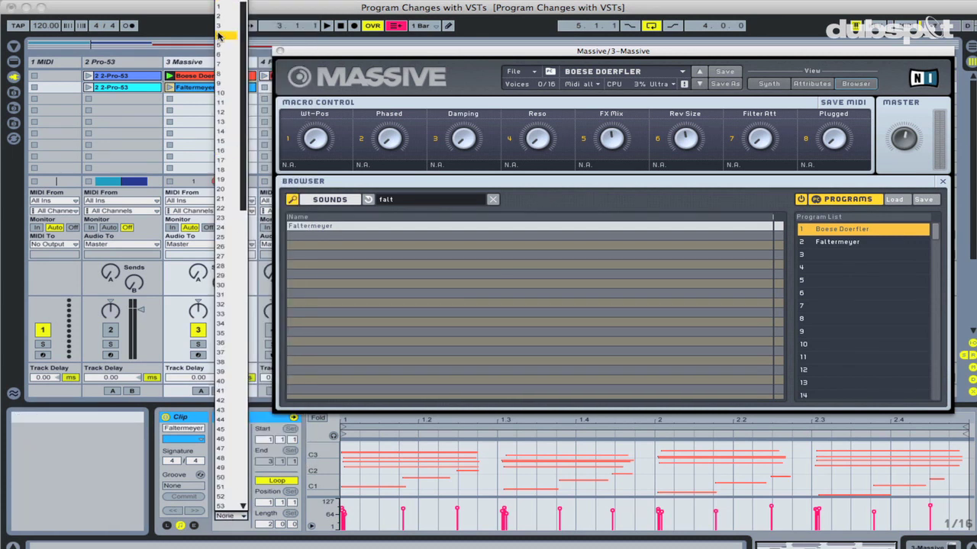
{"action": "left_click", "coordinate": [220, 16]}
{"action": "left_click", "coordinate": [169, 77]}
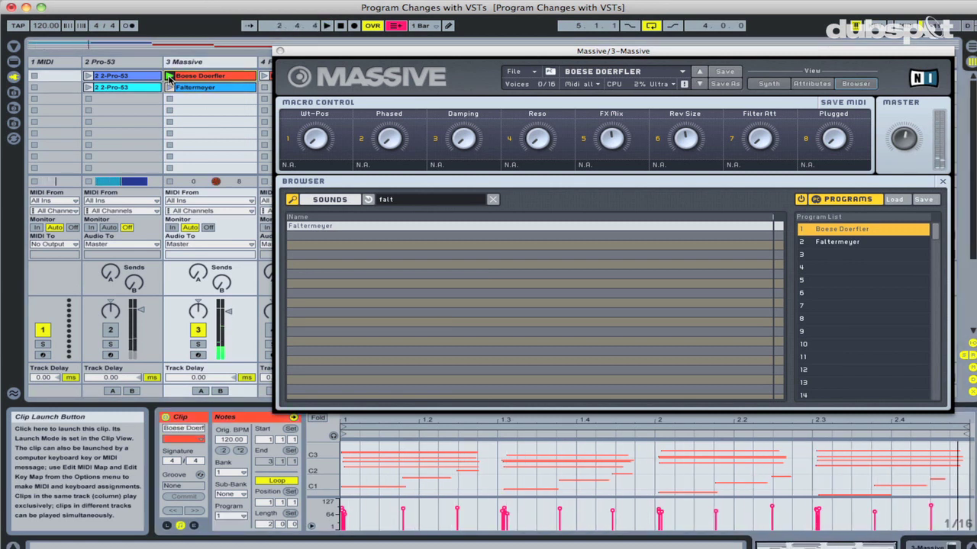
{"action": "left_click", "coordinate": [169, 88]}
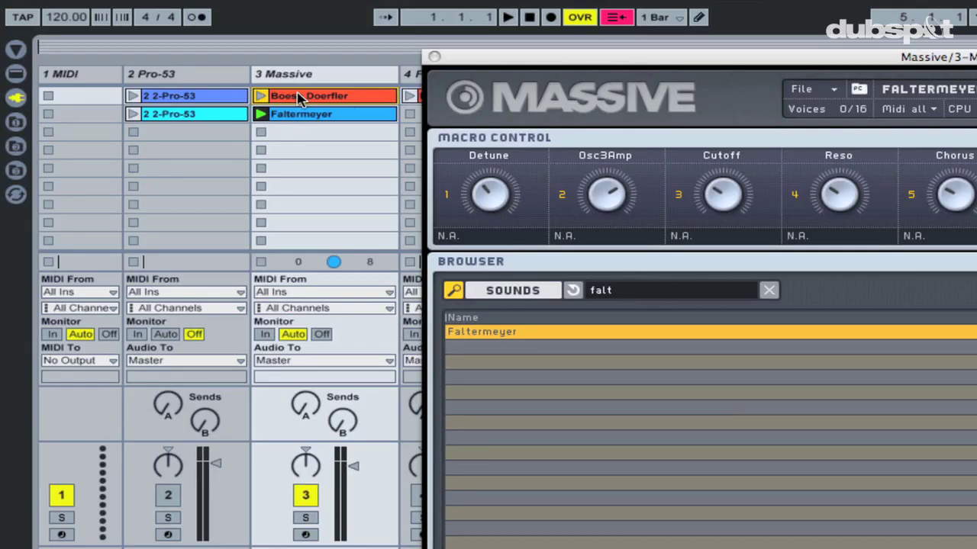
Place Boese Doerfler at bar 5 and Faltermeyer at bar 7 in the Arrangement, then play
{"action": "key", "text": "Tab"}
{"action": "left_click_drag", "start_coordinate": [300, 98], "coordinate": [199, 309]}
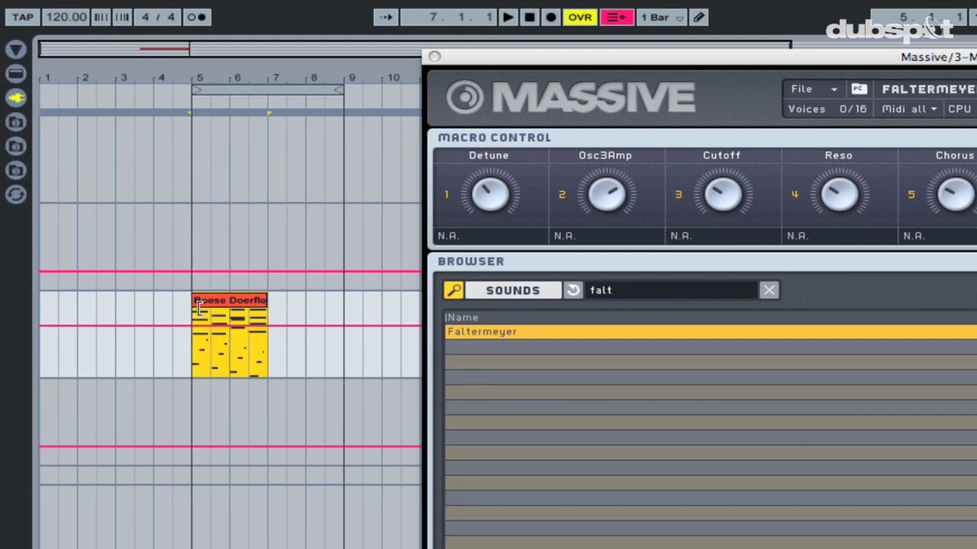
{"action": "key", "text": "Tab"}
{"action": "left_click", "coordinate": [292, 117]}
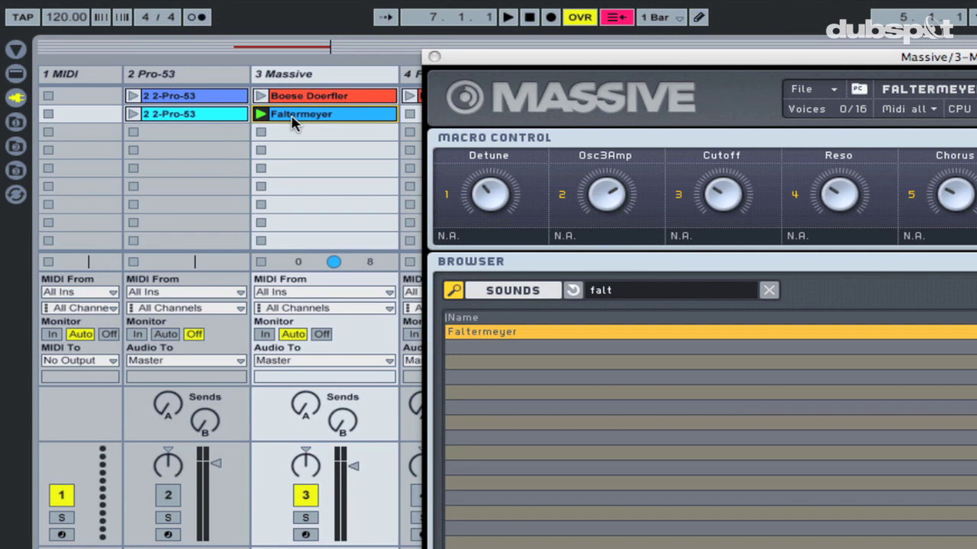
{"action": "key", "text": "Tab"}
{"action": "left_click_drag", "start_coordinate": [293, 122], "coordinate": [235, 306]}
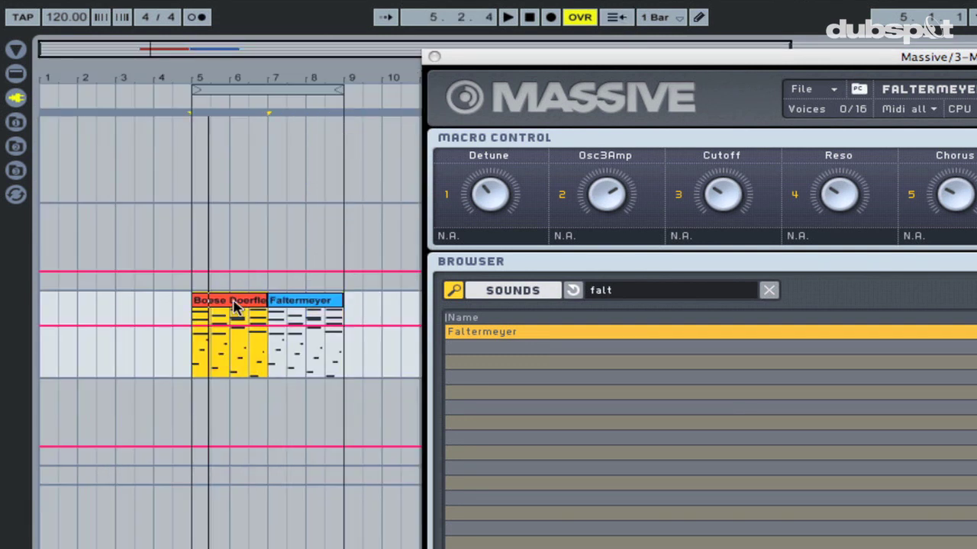
{"action": "key", "text": "space"}
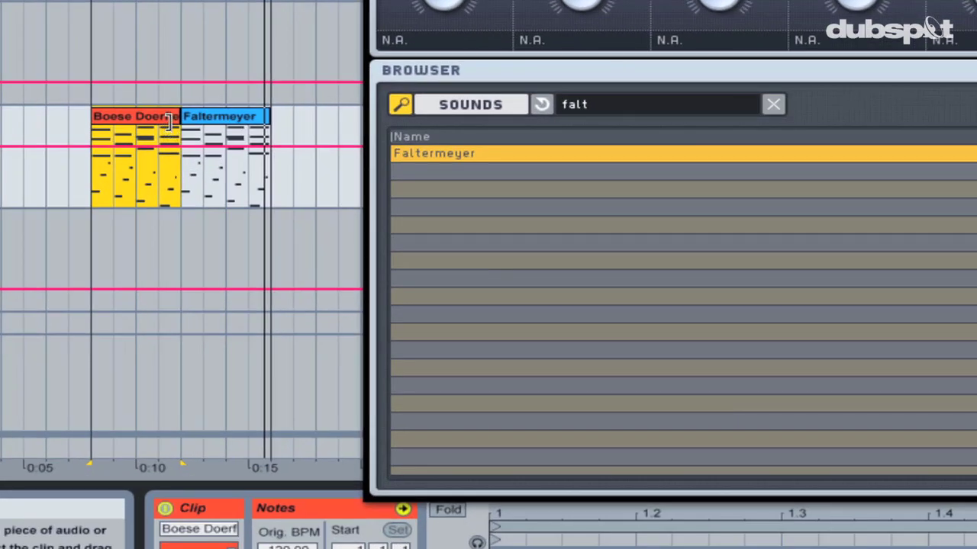
Shorten the Boese Doerfler clip, butt Faltermeyer against it, and play from the clips
{"action": "left_click_drag", "start_coordinate": [168, 122], "coordinate": [136, 118]}
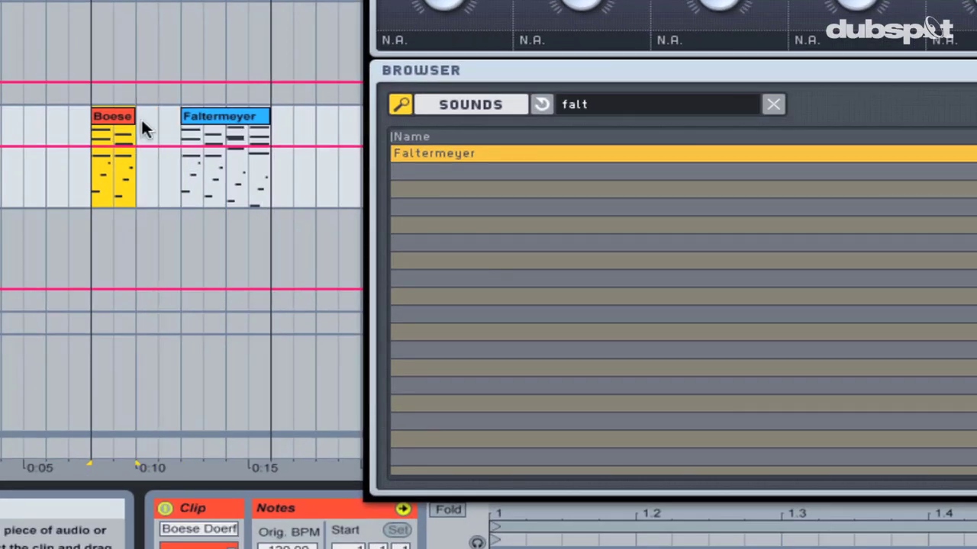
{"action": "left_click", "coordinate": [213, 115]}
{"action": "left_click_drag", "start_coordinate": [215, 116], "coordinate": [182, 115]}
{"action": "left_click", "coordinate": [114, 118]}
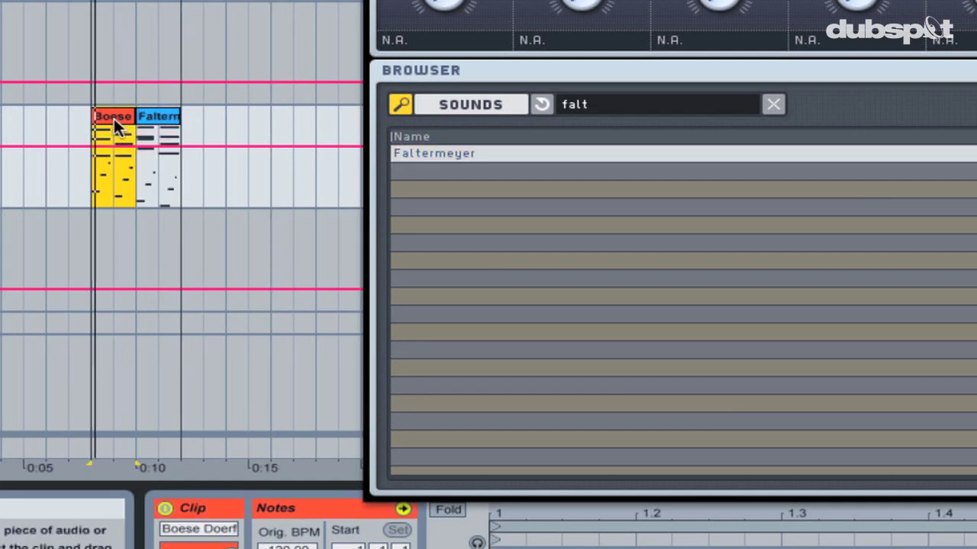
{"action": "key", "text": "space"}
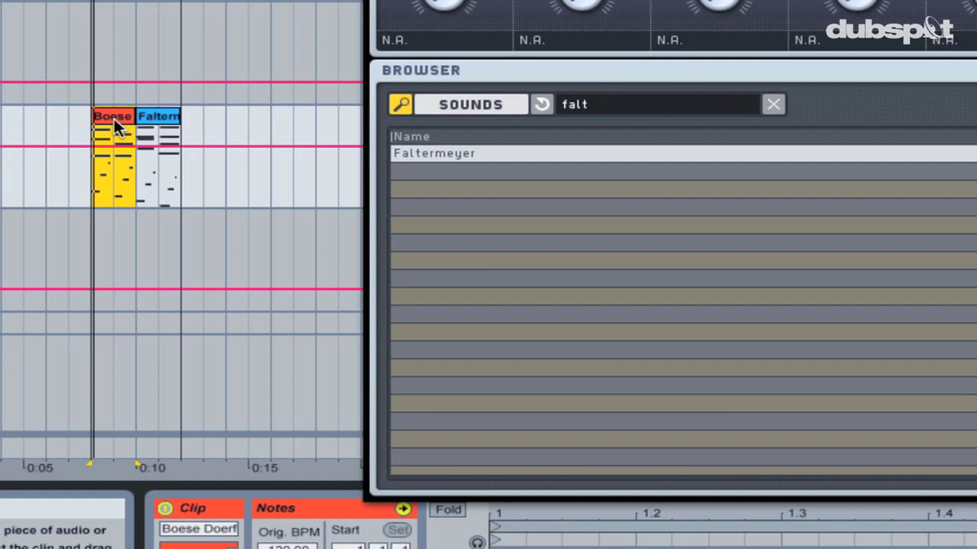
Inspect the Faltermeyer and Boese Doerfler clip settings
{"action": "left_click", "coordinate": [155, 115]}
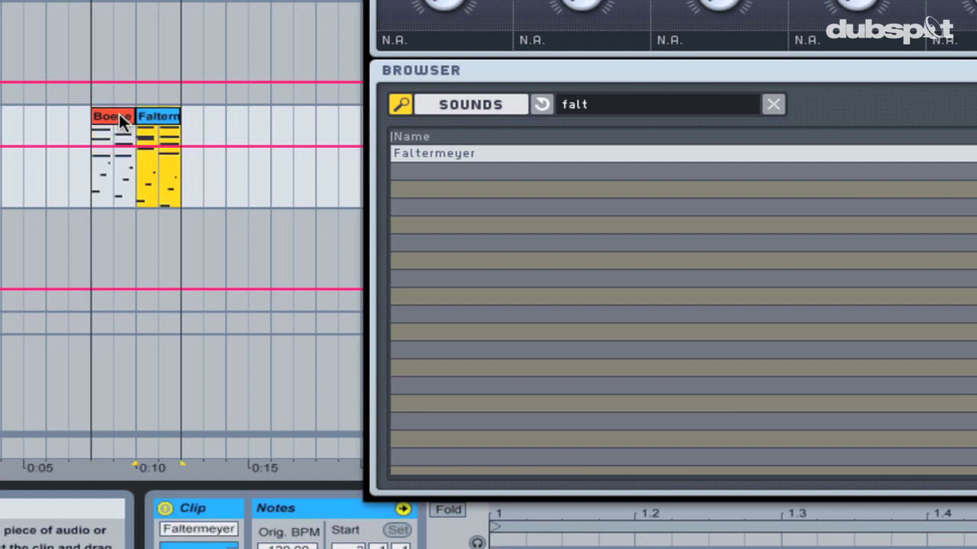
{"action": "left_click", "coordinate": [119, 116]}
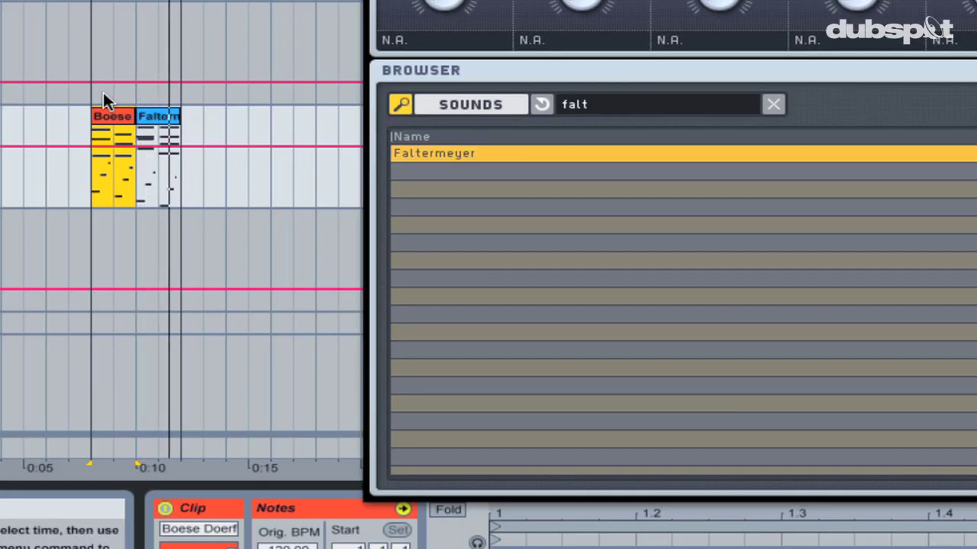
{"action": "left_click", "coordinate": [103, 92]}
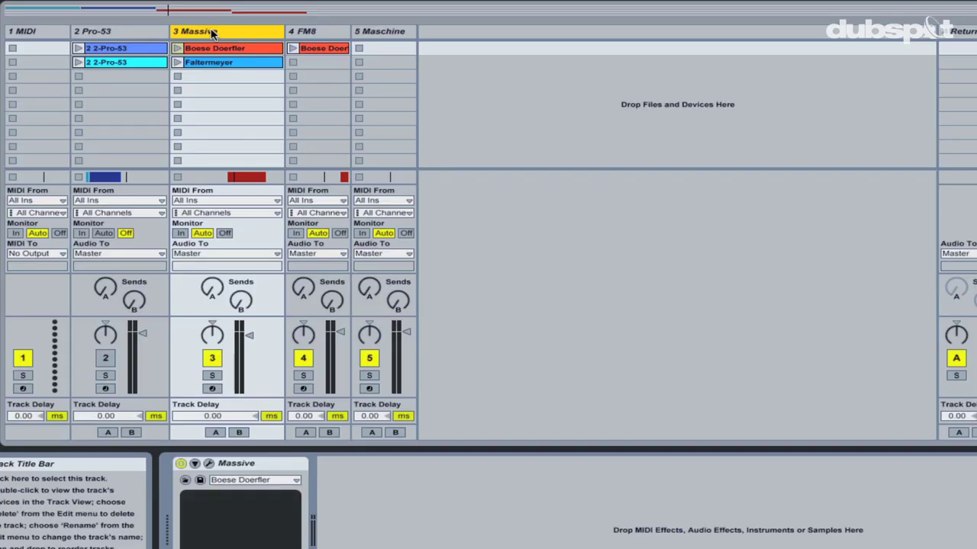
Select the Massive and FM8 tracks and group them with Group Tracks
{"action": "left_click", "coordinate": [309, 33]}
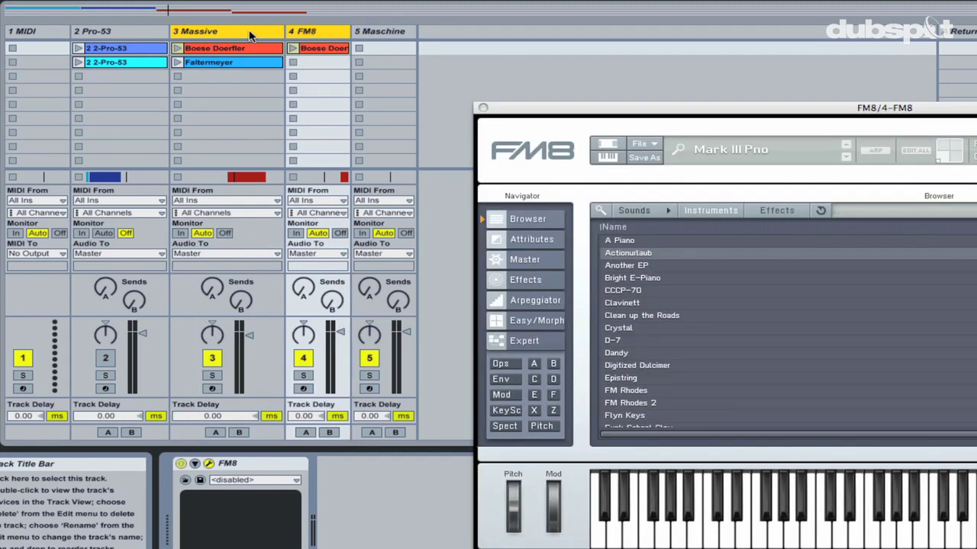
{"action": "right_click", "coordinate": [245, 36]}
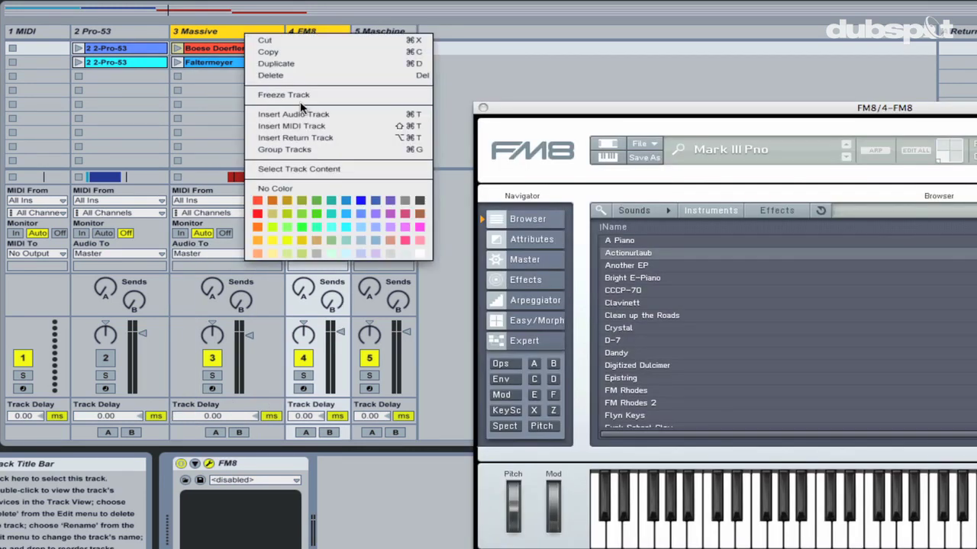
{"action": "left_click", "coordinate": [306, 149]}
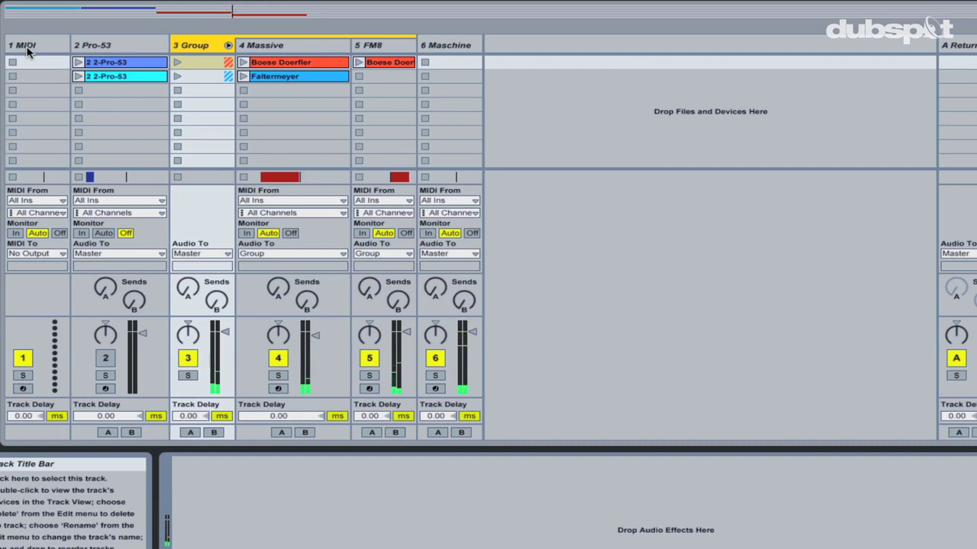
Add an Auto Filter to the group: cutoff 956 Hz, Q 2.02, envelope 54.4, LFO amount 17.9
{"action": "left_click", "coordinate": [0, 32]}
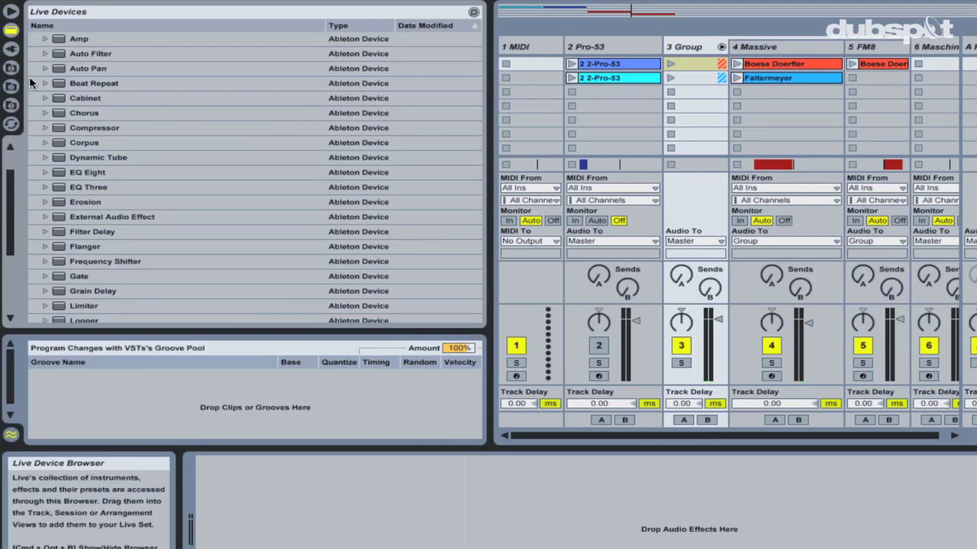
{"action": "double_click", "coordinate": [98, 60]}
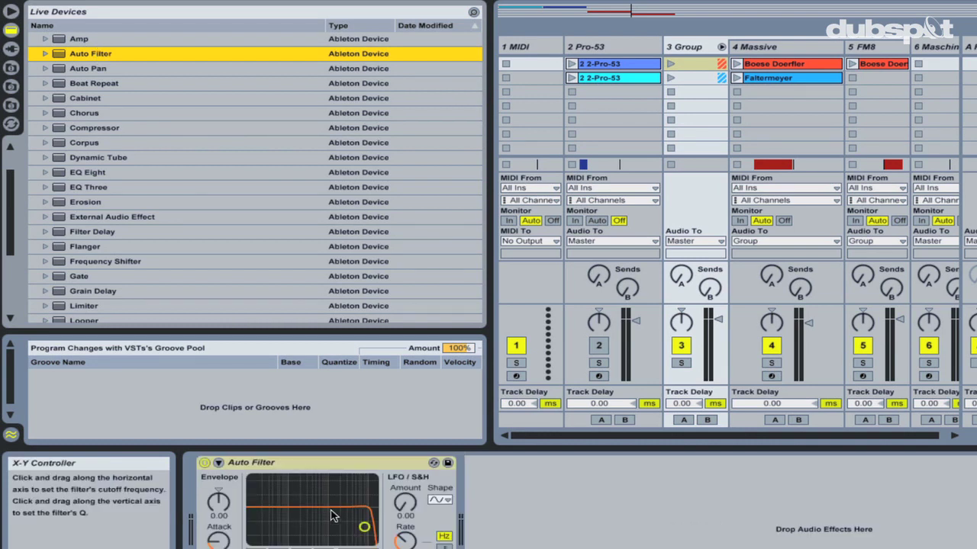
{"action": "left_click_drag", "start_coordinate": [388, 370], "coordinate": [291, 309]}
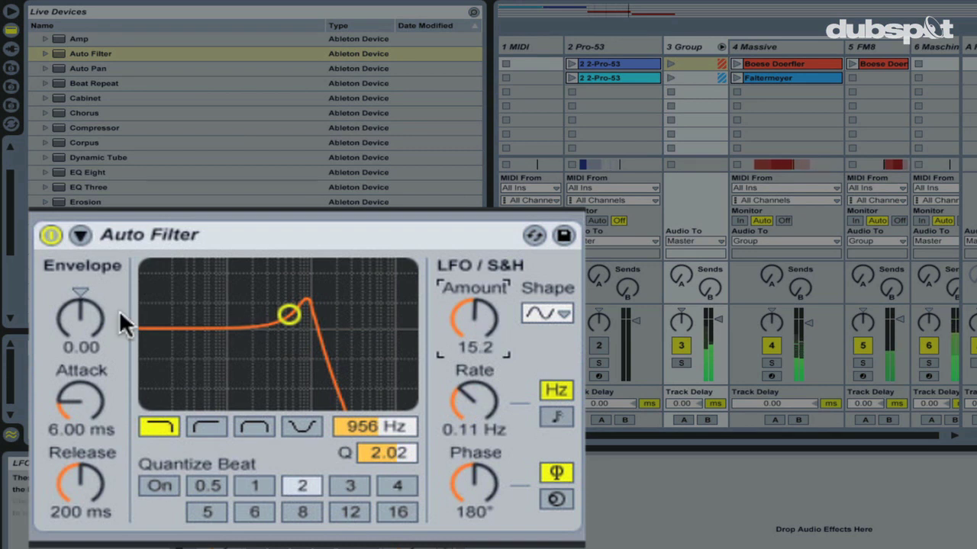
{"action": "left_click", "coordinate": [76, 316]}
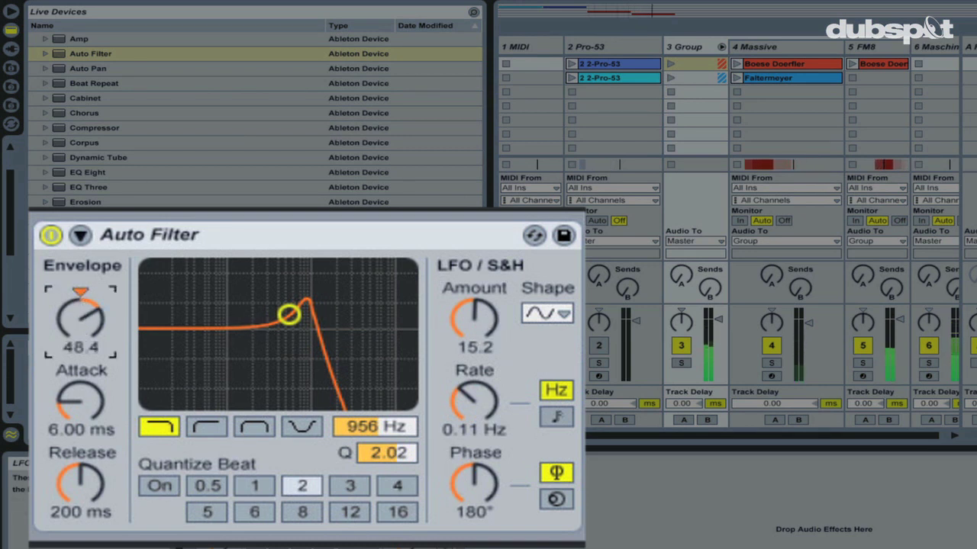
{"action": "left_click", "coordinate": [479, 315]}
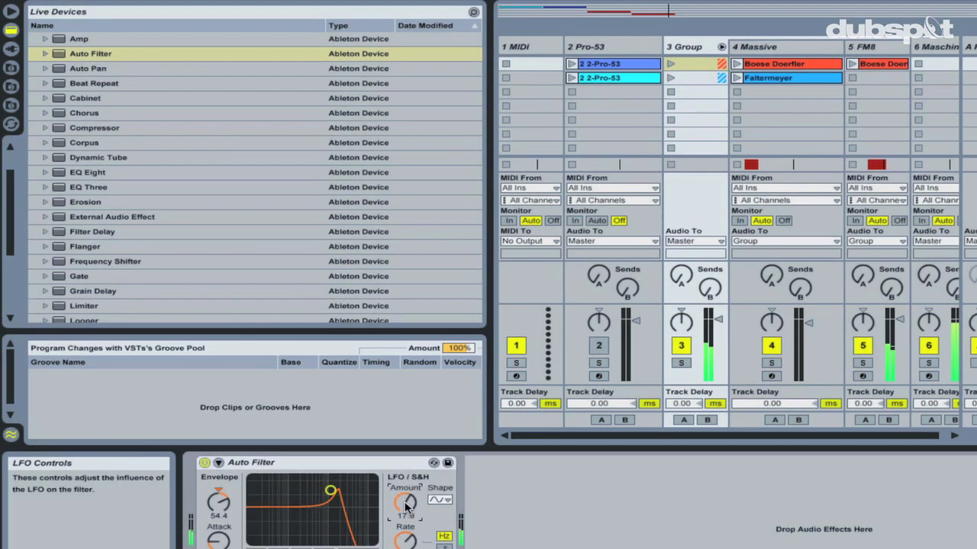